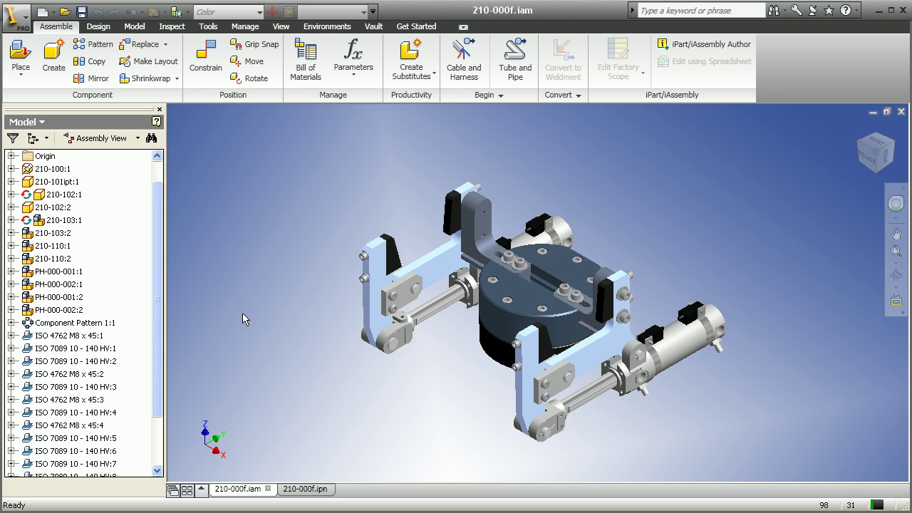
Bring up the 210-000f.ipn presentation with the gripper assembly exploded and trail lines shown.
{"action": "left_click", "coordinate": [303, 489]}
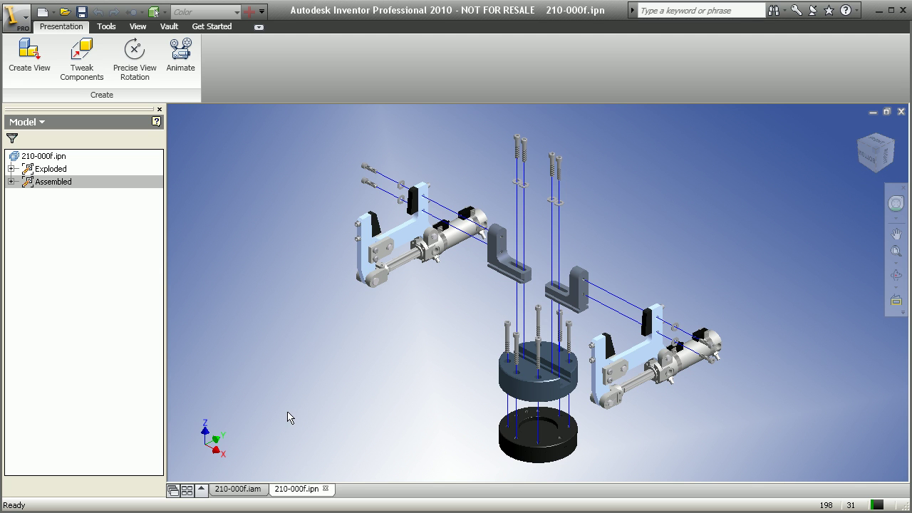
Open 210-000.dwg from the Drawings folder to show sheet 1 with part 210-101's views.
{"action": "left_click", "coordinate": [64, 12]}
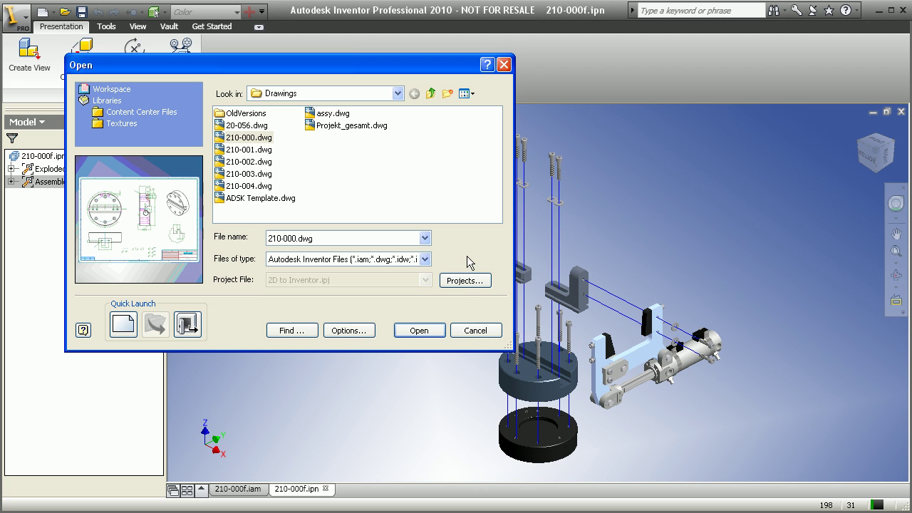
{"action": "left_click", "coordinate": [258, 139]}
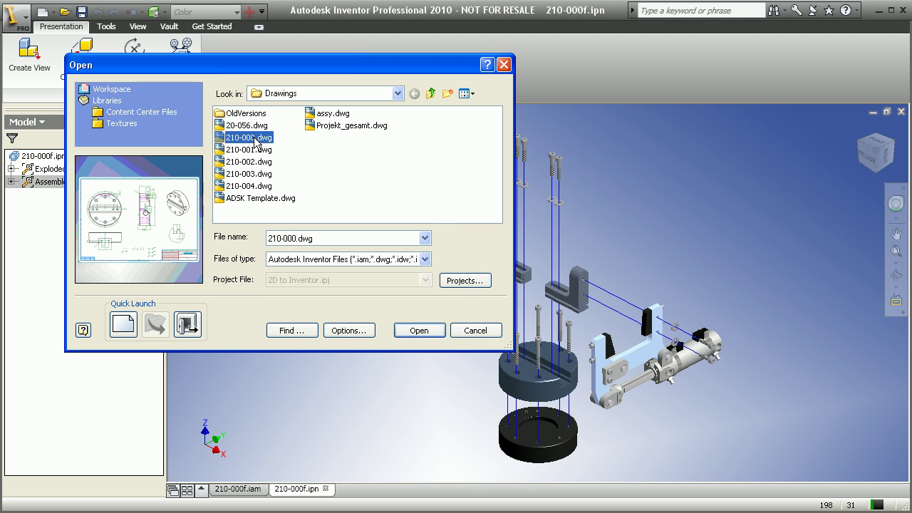
{"action": "left_click", "coordinate": [420, 333]}
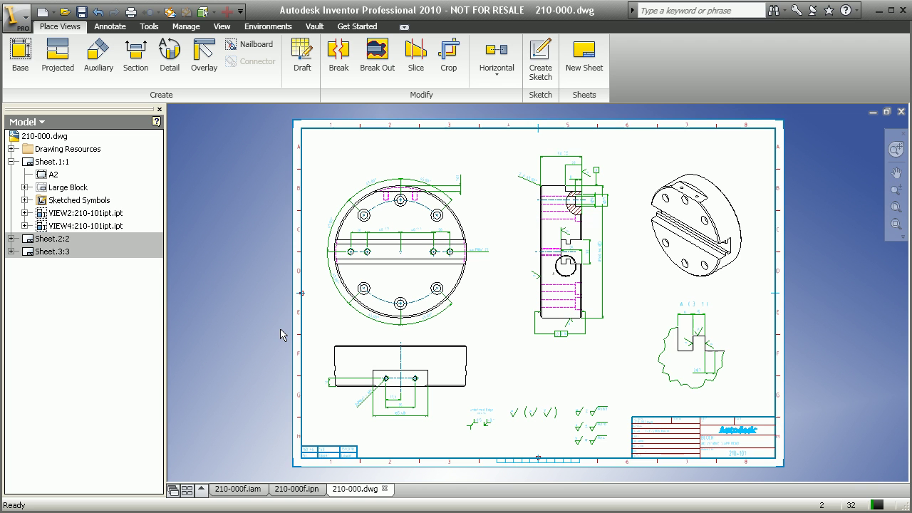
Activate Sheet.3:3, the empty sheet with only border and title block, passing through Sheet.2:2.
{"action": "double_click", "coordinate": [45, 240]}
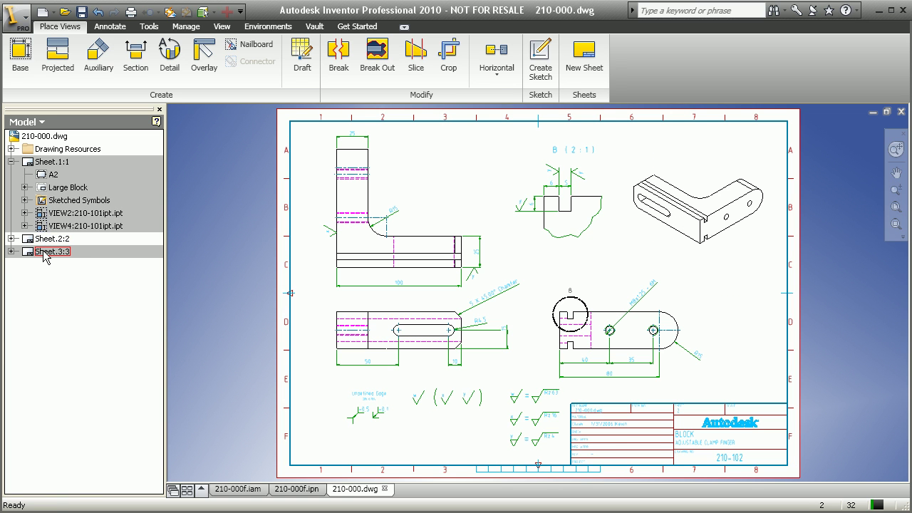
{"action": "double_click", "coordinate": [43, 253]}
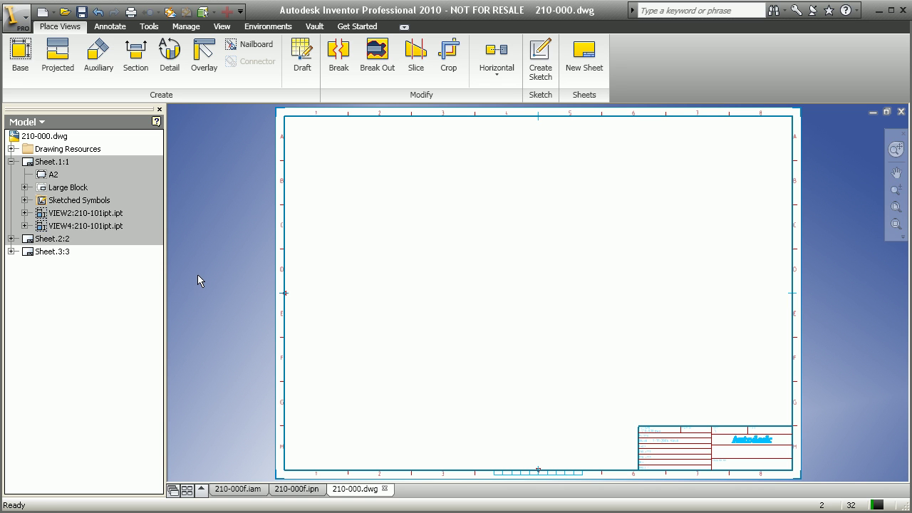
Place a base view of 210-000f.ipn on sheet 3 with Current orientation at 1:2 scale.
{"action": "left_click", "coordinate": [20, 57]}
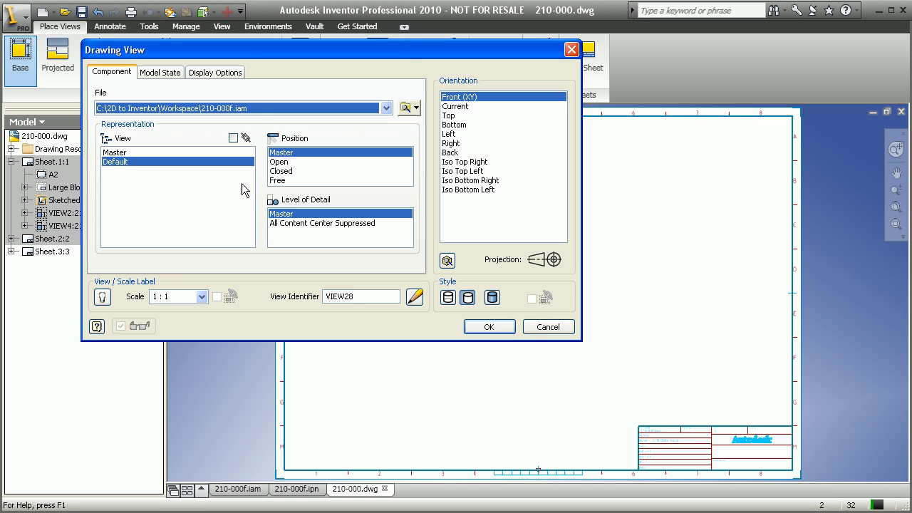
{"action": "left_click", "coordinate": [258, 109]}
{"action": "left_click", "coordinate": [255, 131]}
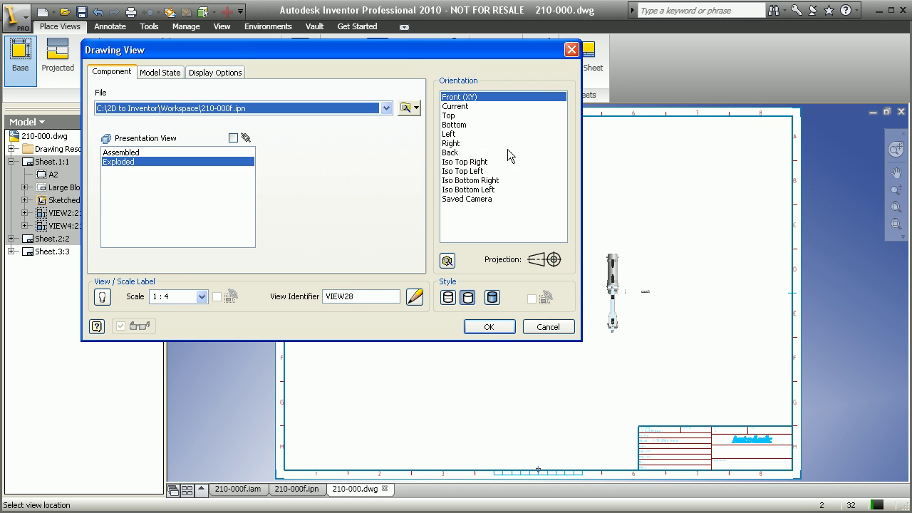
{"action": "left_click", "coordinate": [455, 106]}
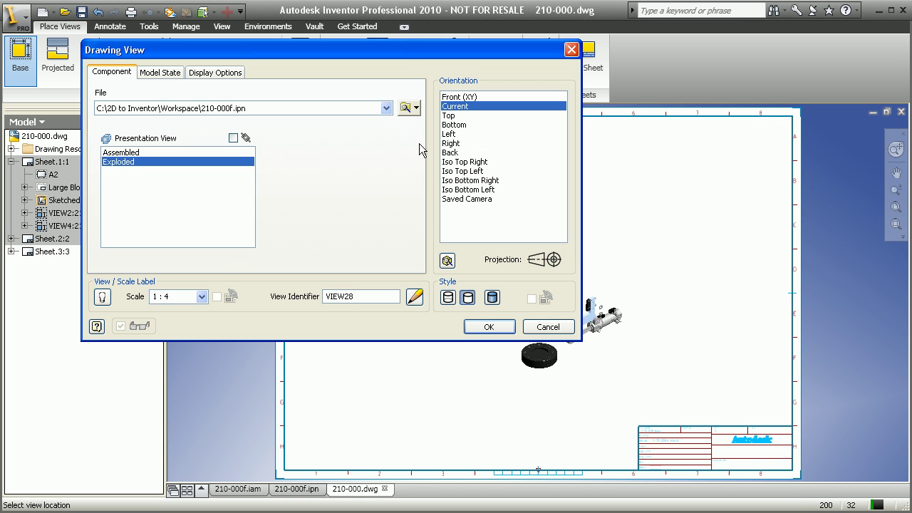
{"action": "left_click", "coordinate": [201, 296]}
{"action": "left_click", "coordinate": [189, 318]}
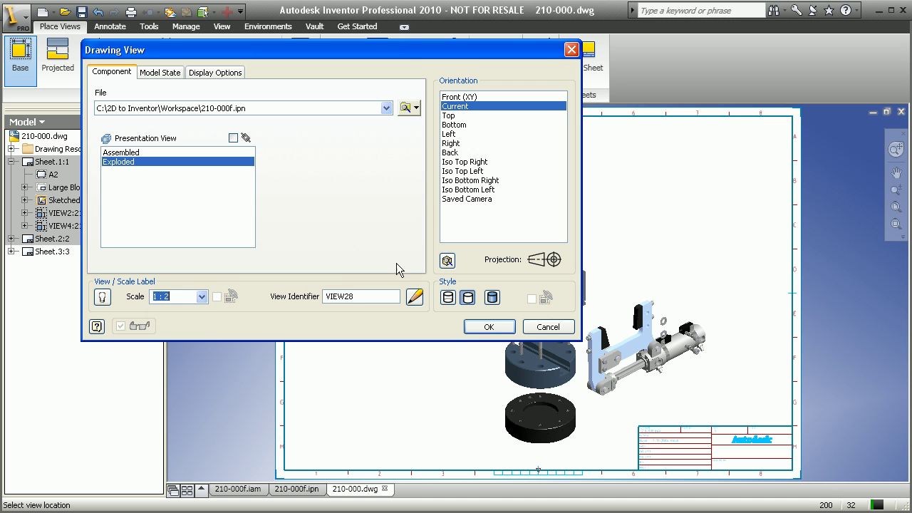
{"action": "left_click", "coordinate": [485, 327]}
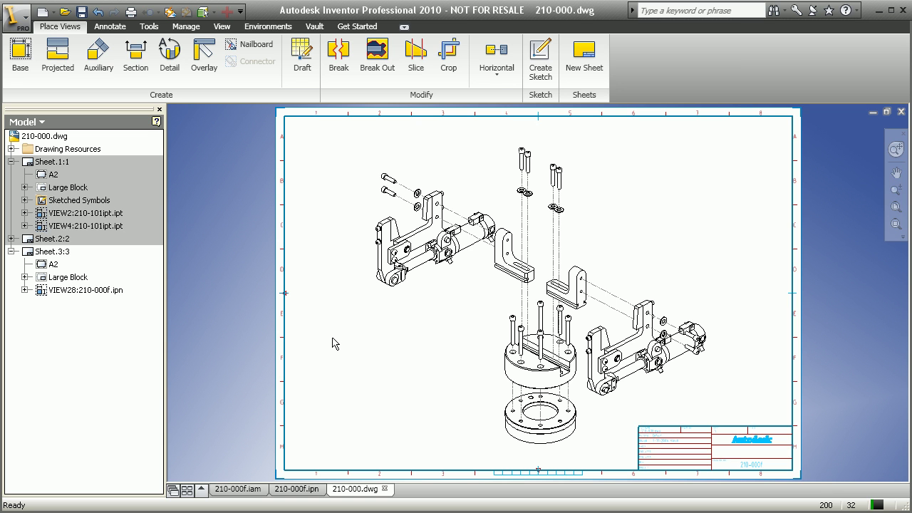
Add a Parts Only parts list for the exploded view in sheet 3's bottom-left corner.
{"action": "left_click", "coordinate": [121, 26]}
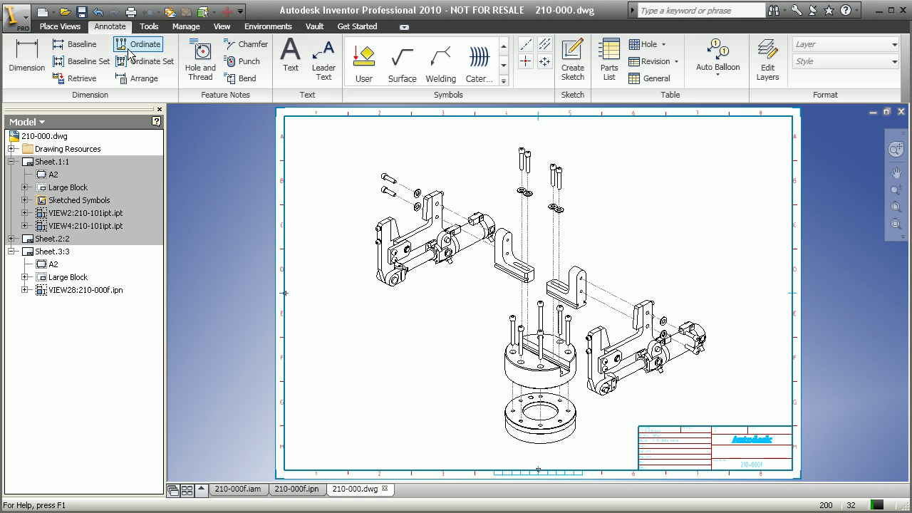
{"action": "left_click", "coordinate": [609, 65]}
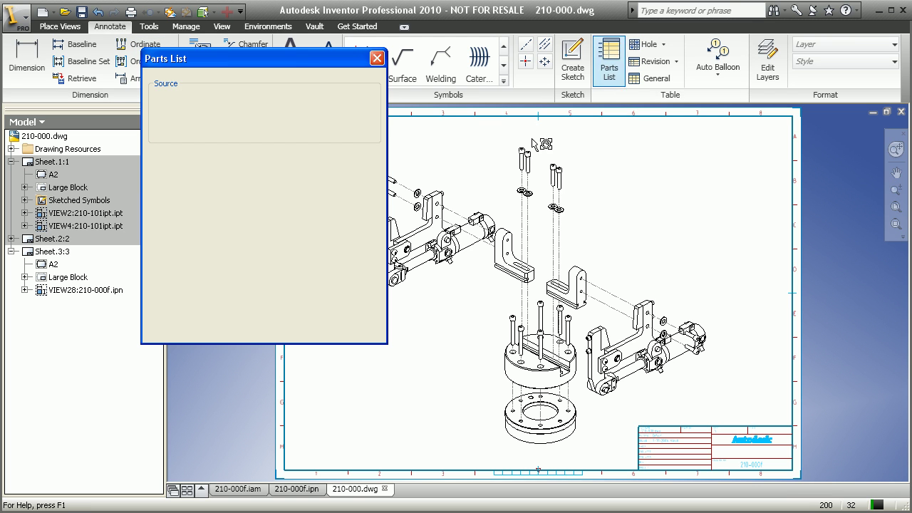
{"action": "left_click", "coordinate": [437, 300]}
{"action": "left_click", "coordinate": [223, 185]}
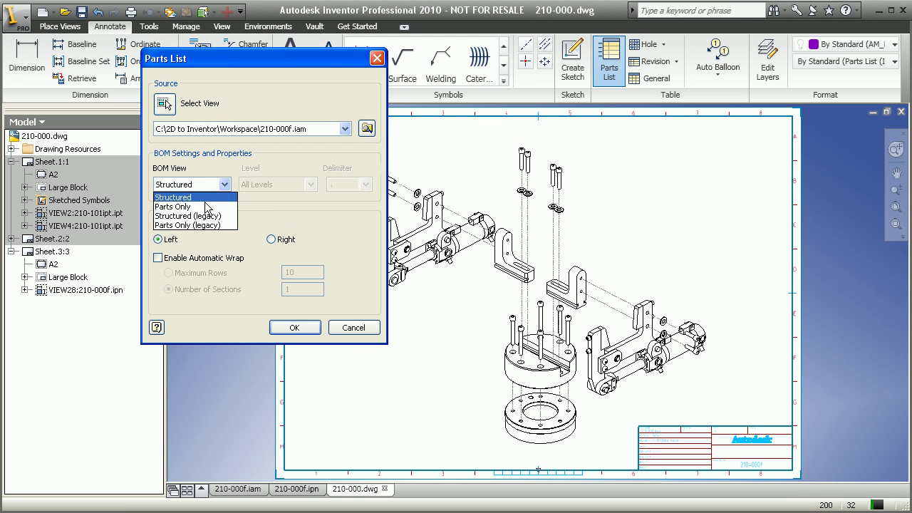
{"action": "left_click", "coordinate": [205, 206]}
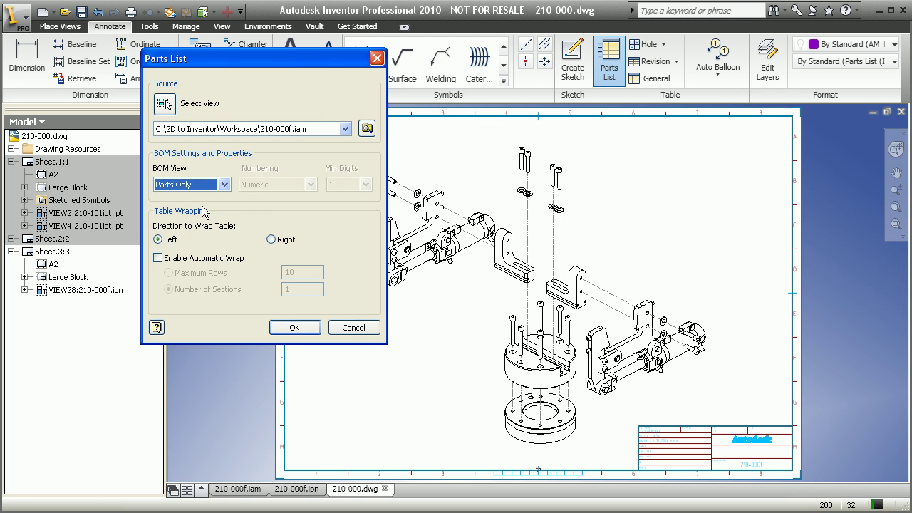
{"action": "left_click", "coordinate": [293, 328]}
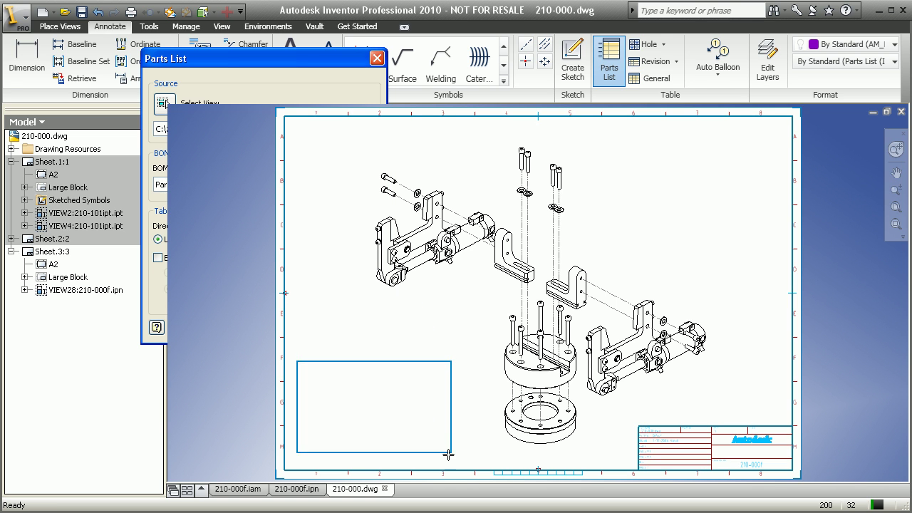
{"action": "left_click", "coordinate": [437, 469]}
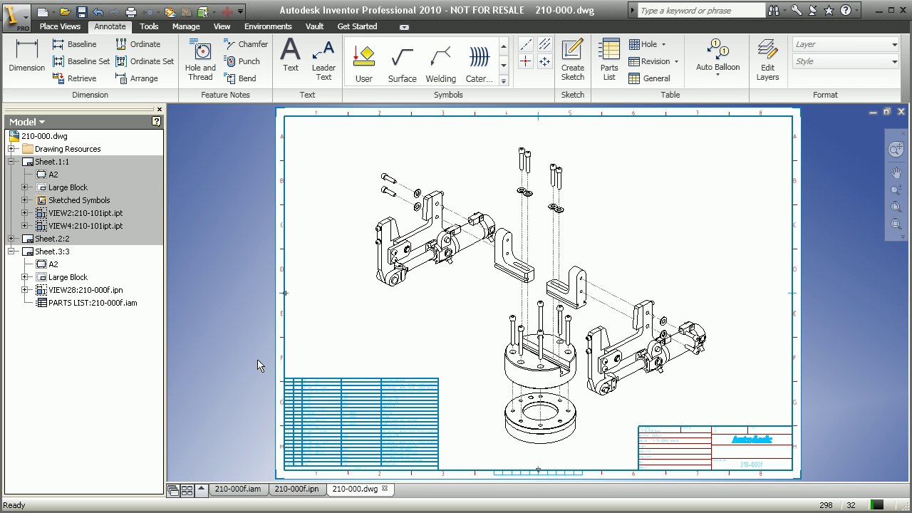
{"action": "scroll", "coordinate": [261, 420], "scroll_direction": "down", "scroll_amount": 5}
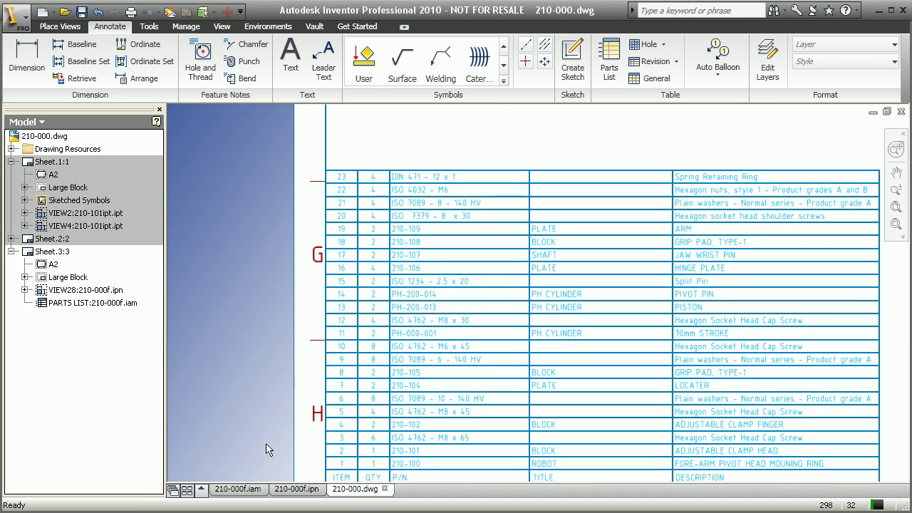
{"action": "middle_click_drag", "start_coordinate": [251, 411], "coordinate": [249, 413]}
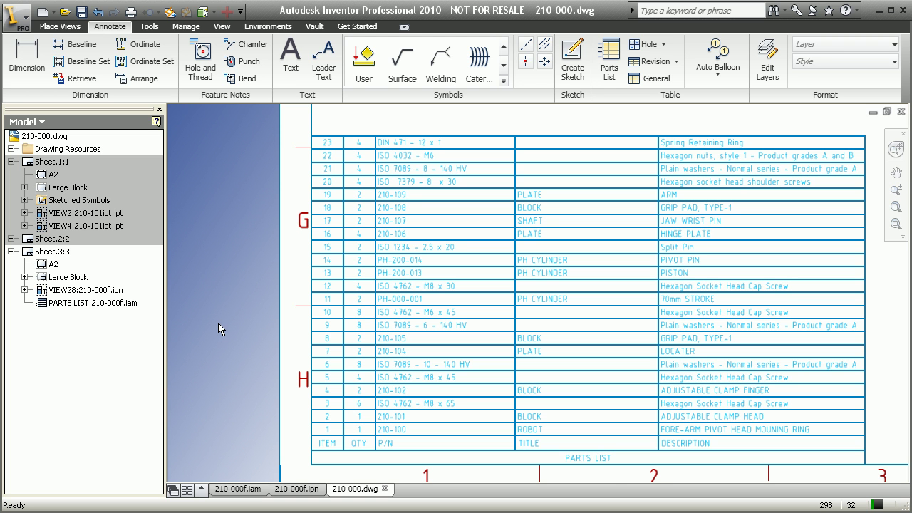
Auto-balloon all exploded-view components in a vertical column at the right edge, offset spacing 5.
{"action": "key", "text": "Home"}
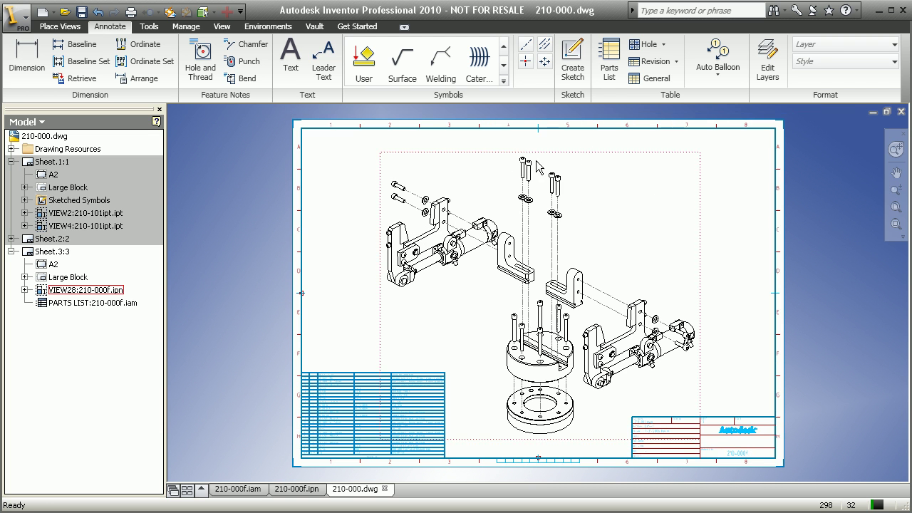
{"action": "left_click", "coordinate": [718, 56]}
{"action": "left_click", "coordinate": [627, 216]}
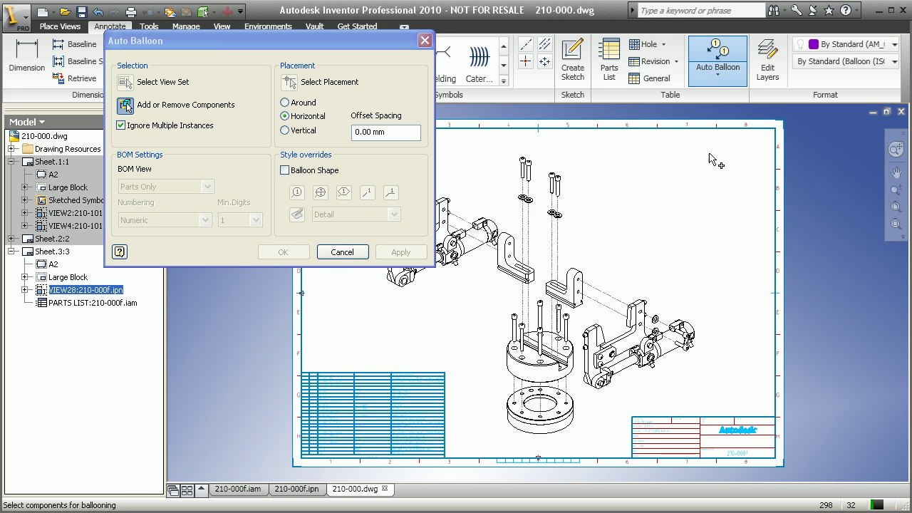
{"action": "left_click_drag", "start_coordinate": [728, 137], "coordinate": [340, 448]}
{"action": "right_click", "coordinate": [656, 223]}
{"action": "left_click", "coordinate": [656, 224]}
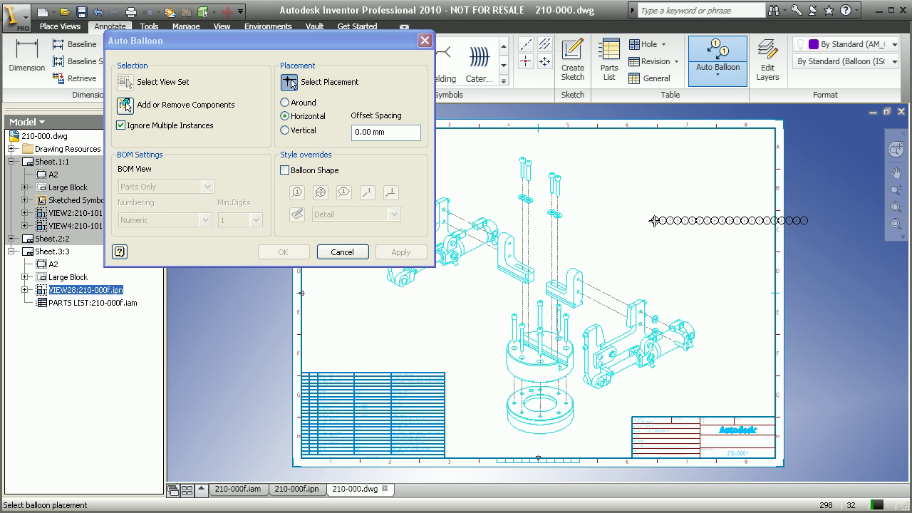
{"action": "left_click", "coordinate": [305, 131]}
{"action": "left_click", "coordinate": [389, 131]}
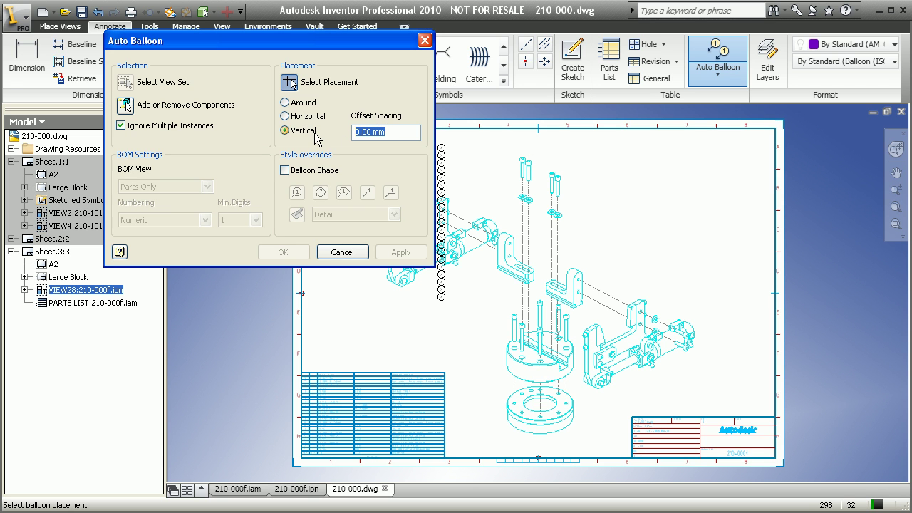
{"action": "type", "text": "5"}
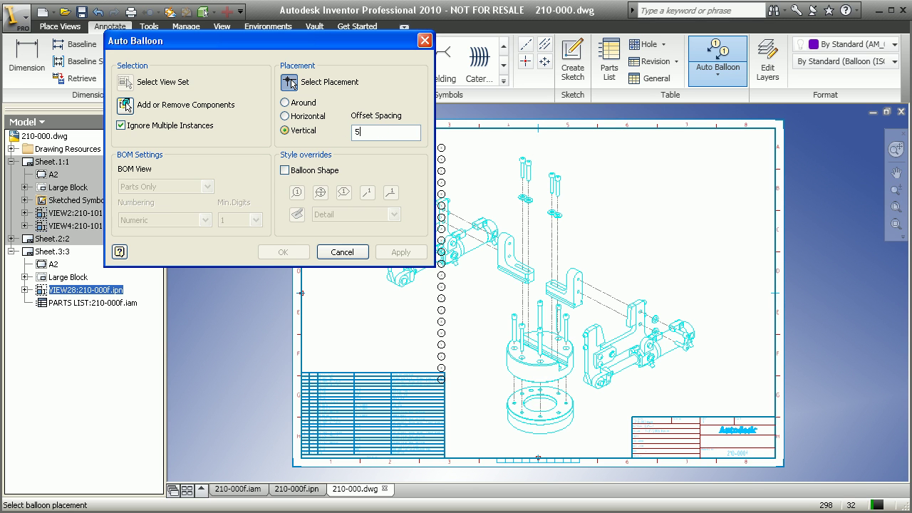
{"action": "left_click", "coordinate": [732, 149]}
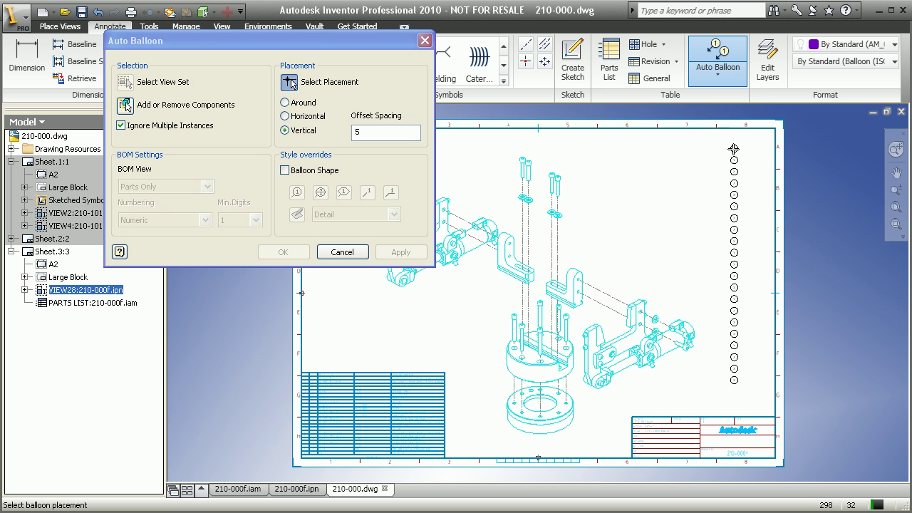
{"action": "left_click", "coordinate": [283, 252]}
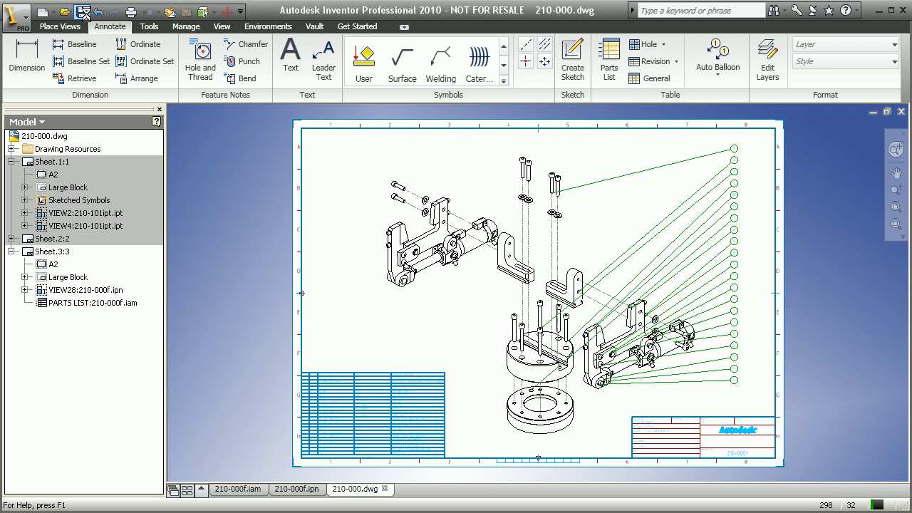
Close 210-000.dwg, then open 210-000.dwg in AutoCAD 2010 showing Sheet.3.
{"action": "left_click", "coordinate": [901, 113]}
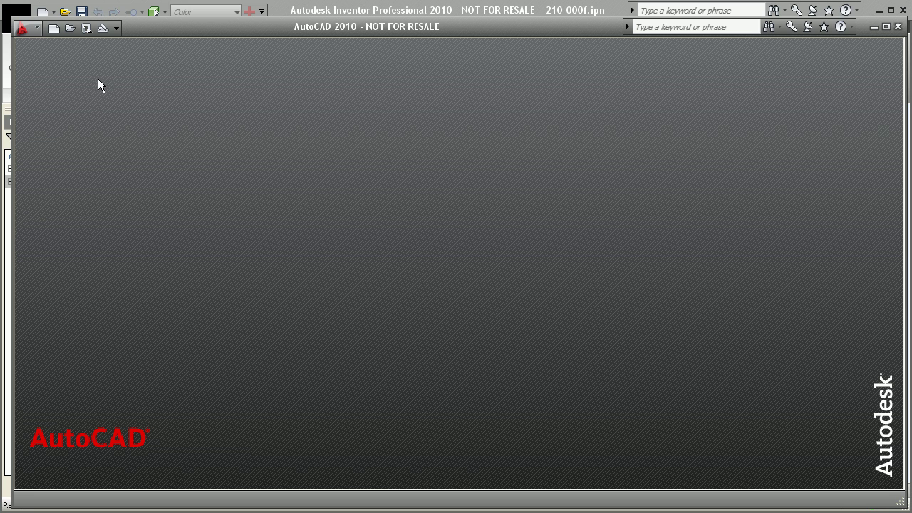
{"action": "left_click", "coordinate": [70, 30]}
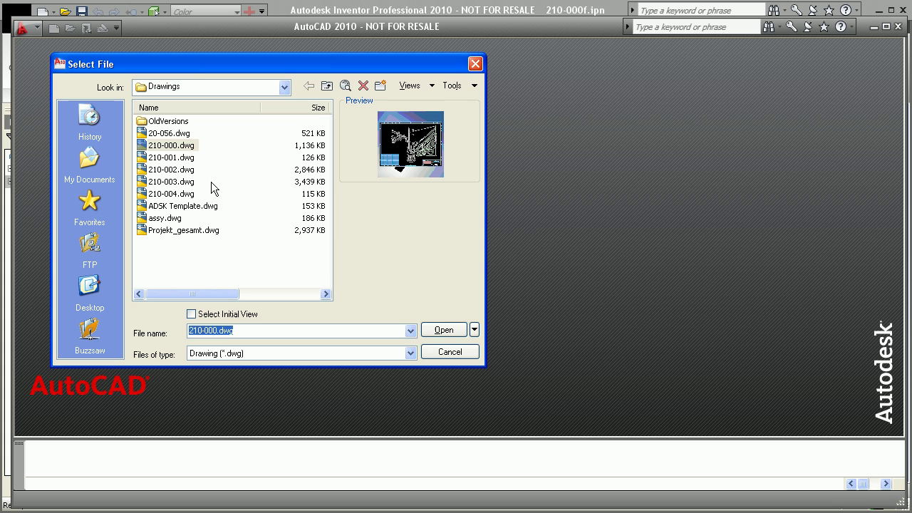
{"action": "left_click", "coordinate": [180, 146]}
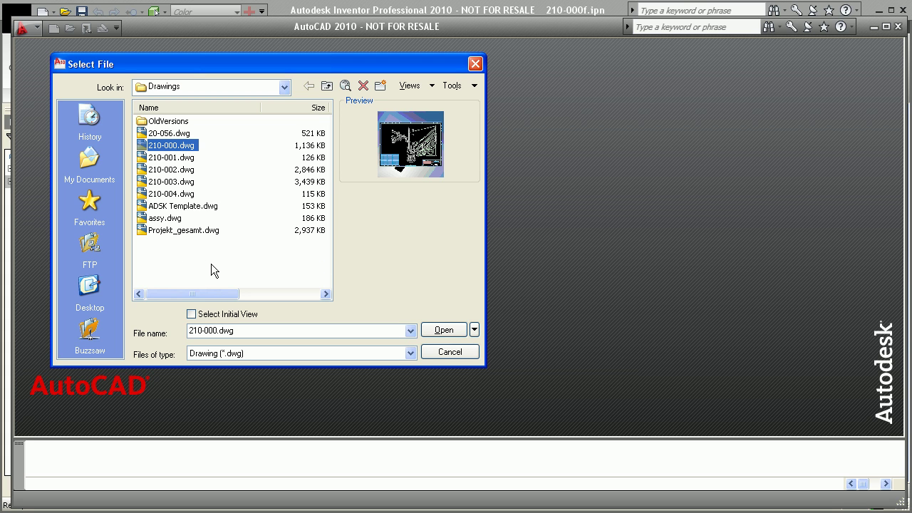
{"action": "left_click", "coordinate": [443, 330]}
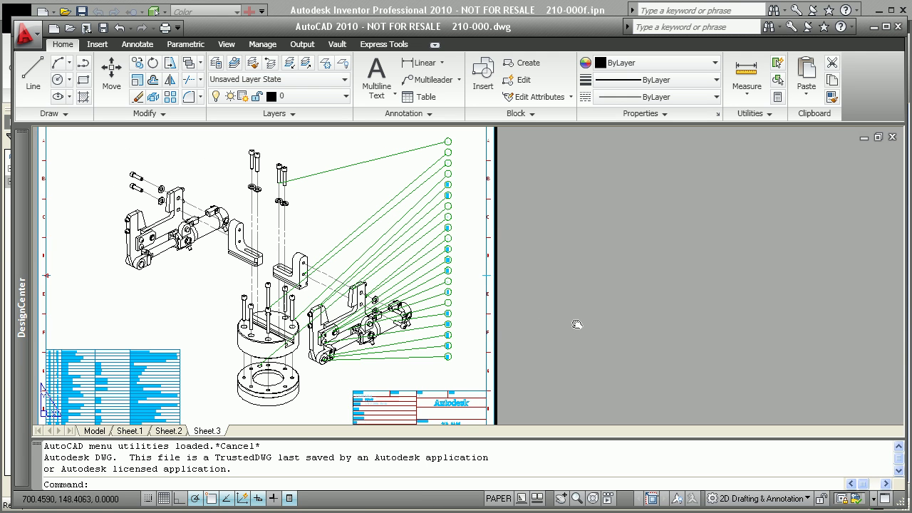
{"action": "middle_click", "coordinate": [577, 325]}
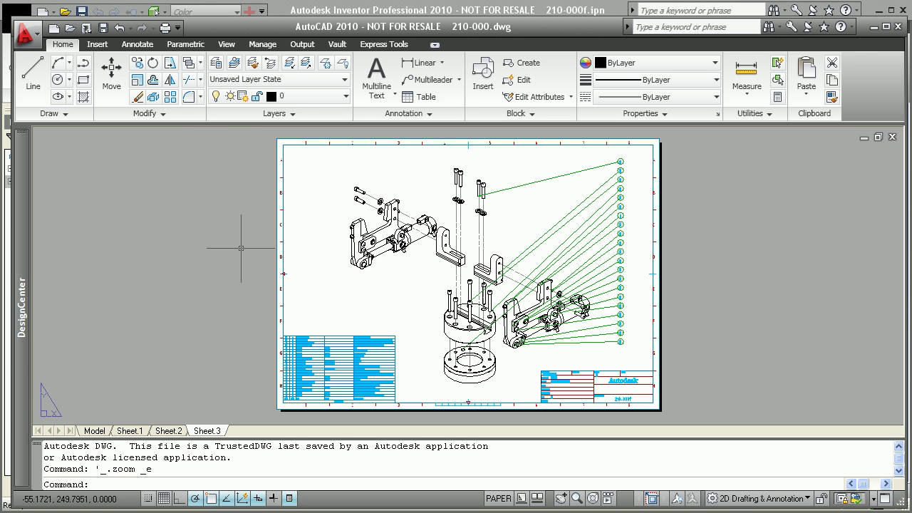
{"action": "scroll", "coordinate": [314, 420], "scroll_direction": "up", "scroll_amount": 4}
{"action": "scroll", "coordinate": [315, 421], "scroll_direction": "up", "scroll_amount": 2}
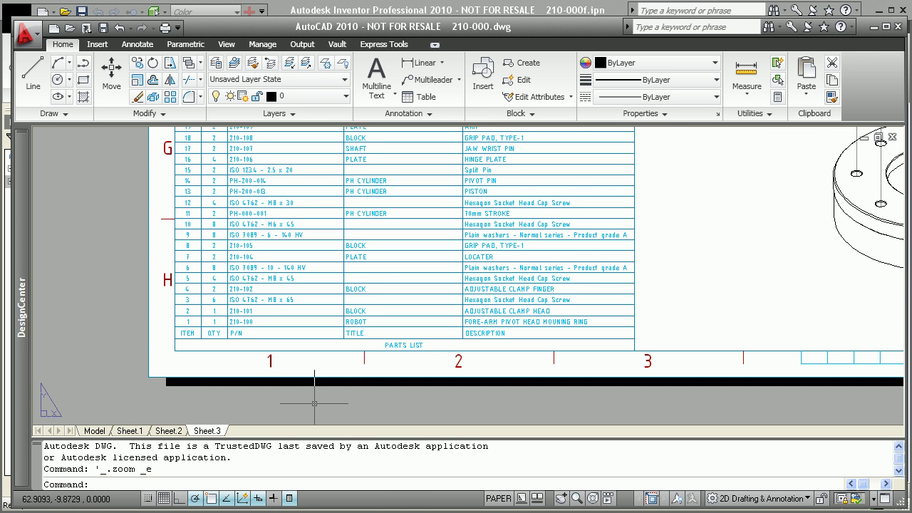
{"action": "scroll", "coordinate": [315, 393], "scroll_direction": "up", "scroll_amount": 1}
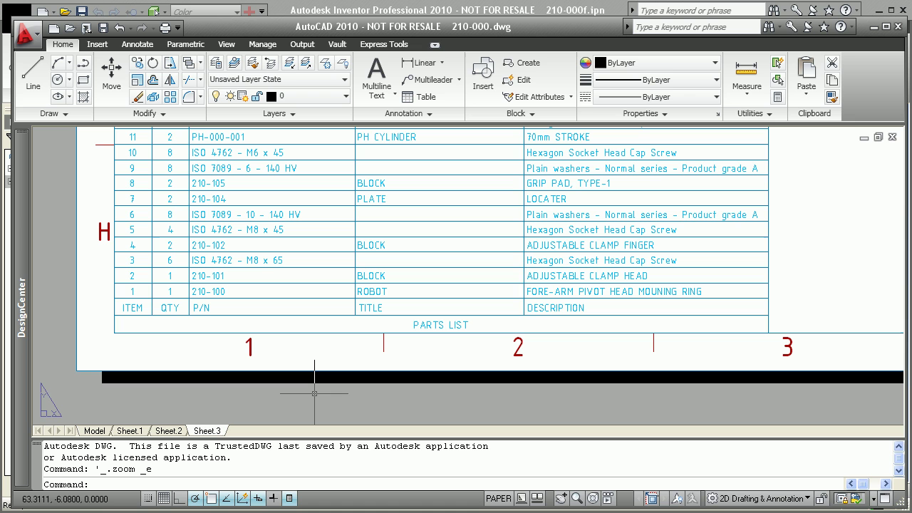
{"action": "scroll", "coordinate": [314, 393], "scroll_direction": "down", "scroll_amount": 6}
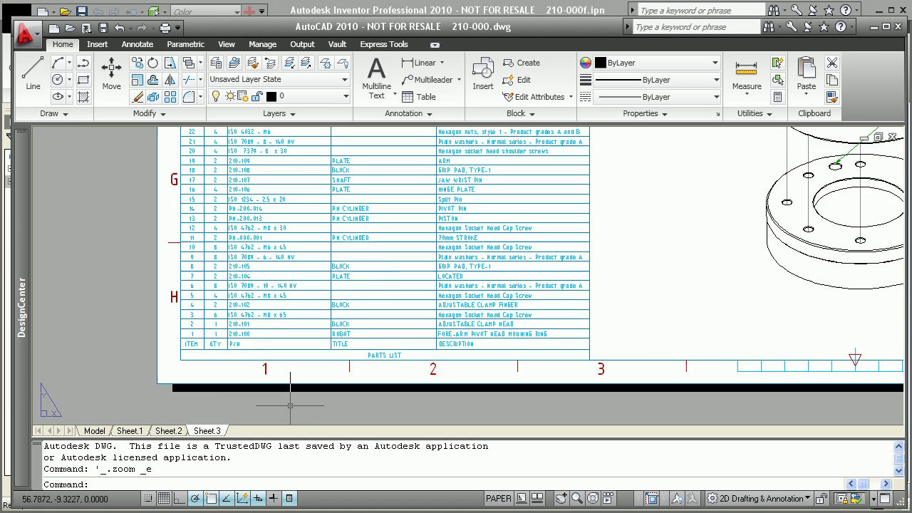
{"action": "middle_click_drag", "start_coordinate": [546, 342], "coordinate": [374, 422]}
{"action": "scroll", "coordinate": [375, 422], "scroll_direction": "up", "scroll_amount": 2}
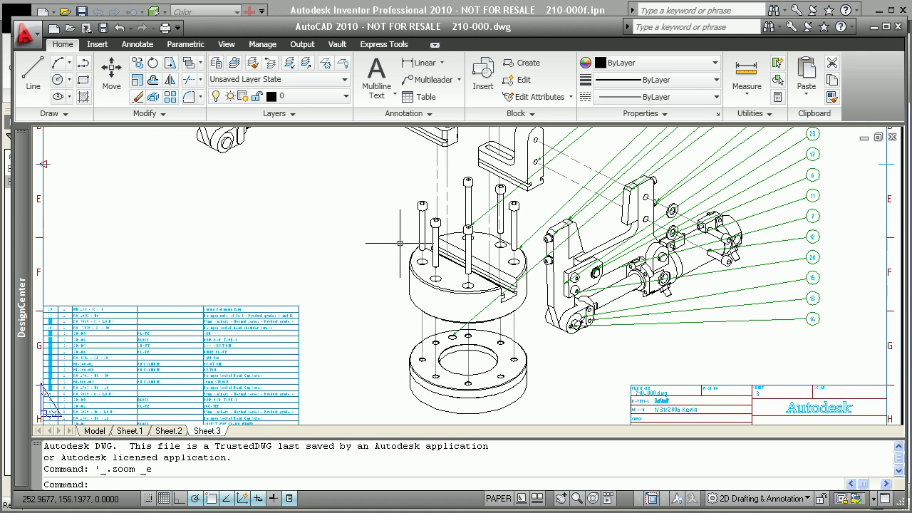
{"action": "middle_click_drag", "start_coordinate": [839, 188], "coordinate": [733, 275]}
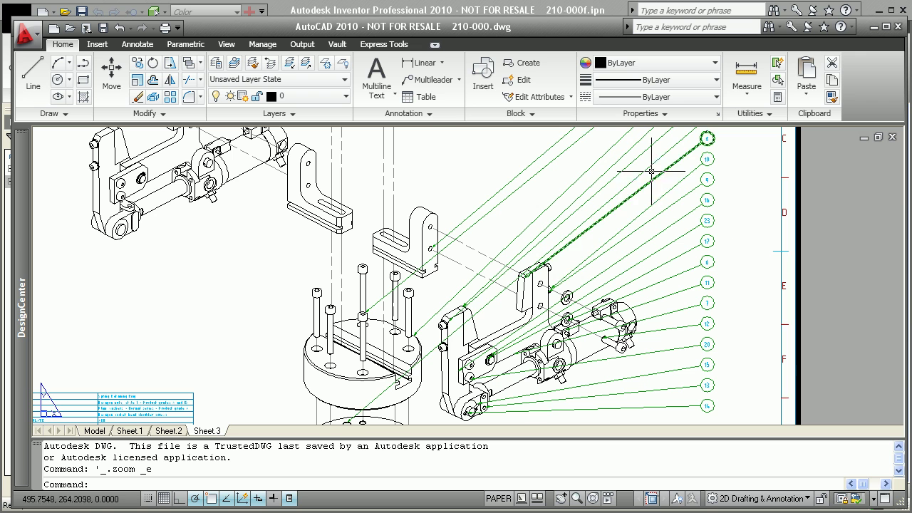
Zoom to extents and switch to the Sheet.1 layout with the part's orthographic and section views.
{"action": "middle_click", "coordinate": [476, 162]}
{"action": "middle_click", "coordinate": [475, 162]}
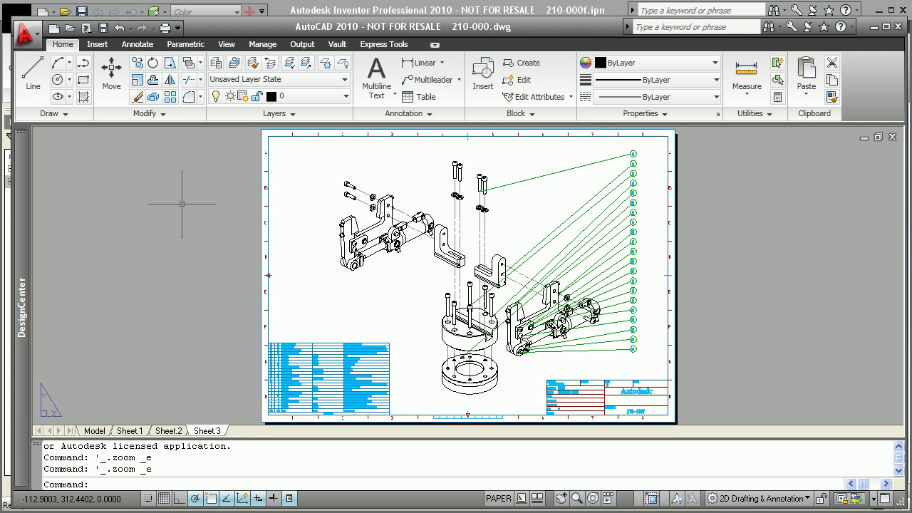
{"action": "left_click", "coordinate": [129, 432]}
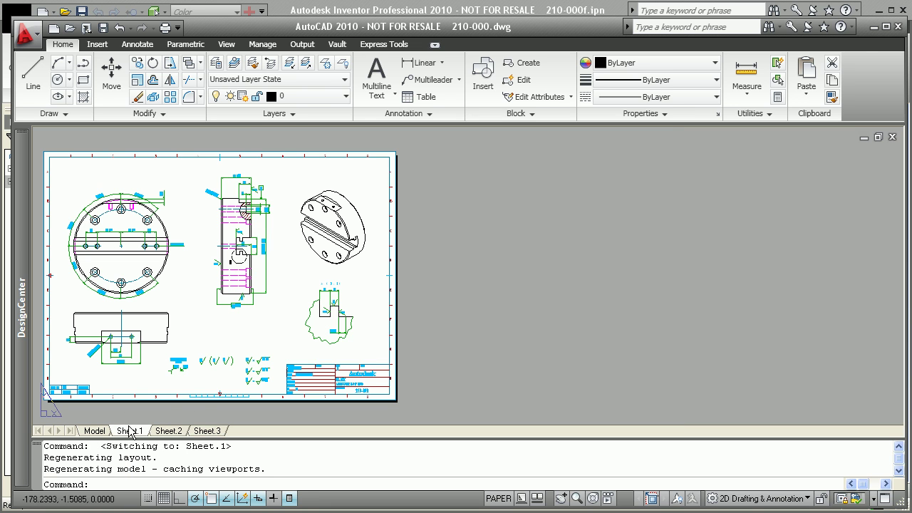
{"action": "middle_click", "coordinate": [484, 322]}
{"action": "middle_click", "coordinate": [484, 322]}
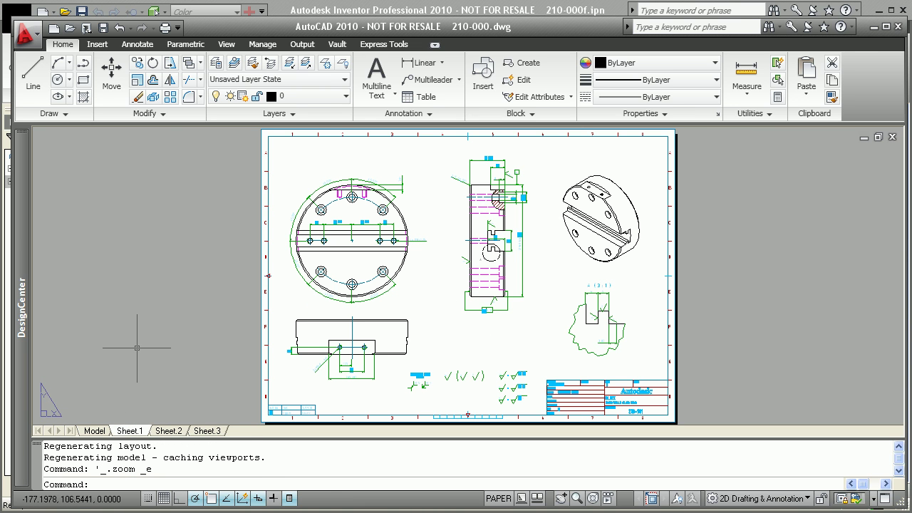
{"action": "scroll", "coordinate": [544, 330], "scroll_direction": "up", "scroll_amount": 5}
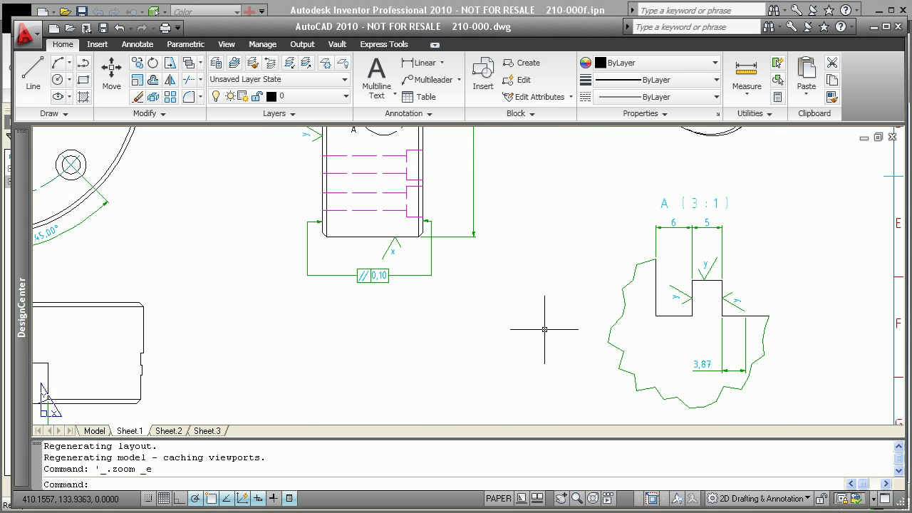
{"action": "scroll", "coordinate": [529, 249], "scroll_direction": "down", "scroll_amount": 2}
{"action": "scroll", "coordinate": [515, 279], "scroll_direction": "up", "scroll_amount": 2}
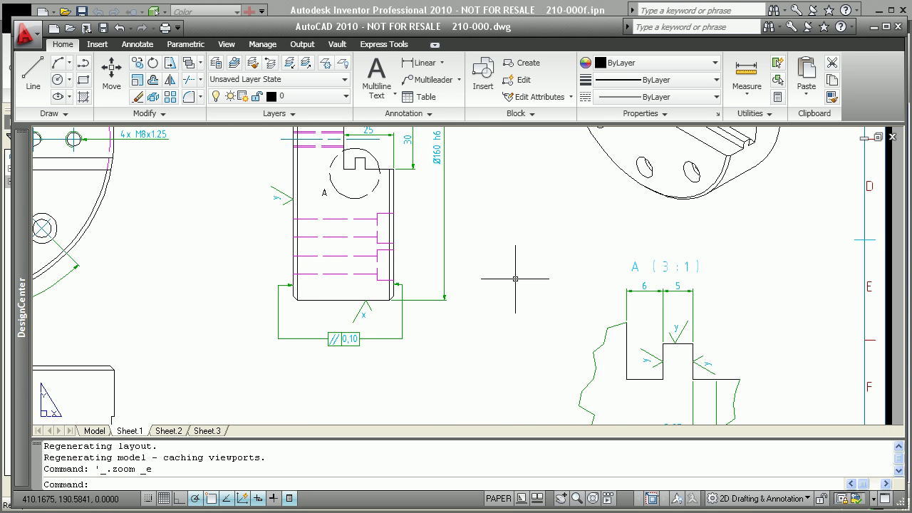
{"action": "type", "text": "dist"}
{"action": "key", "text": "Return"}
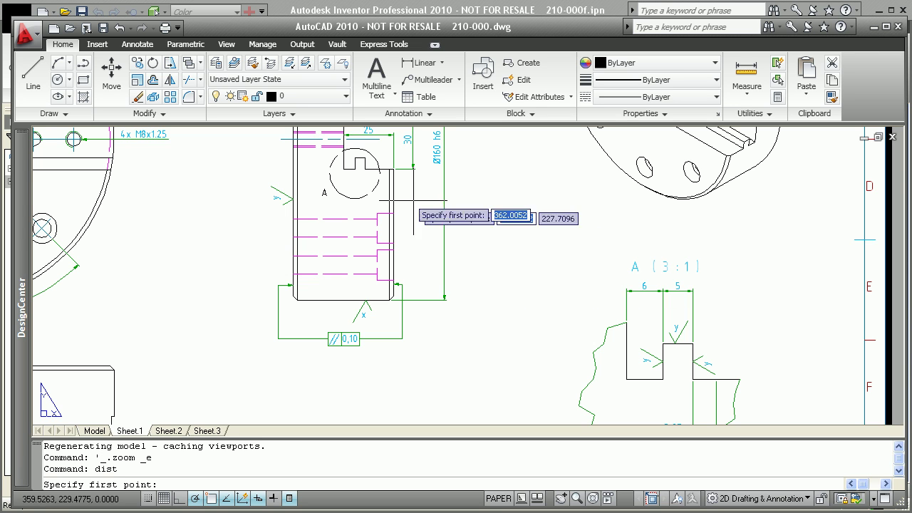
{"action": "left_click", "coordinate": [343, 168]}
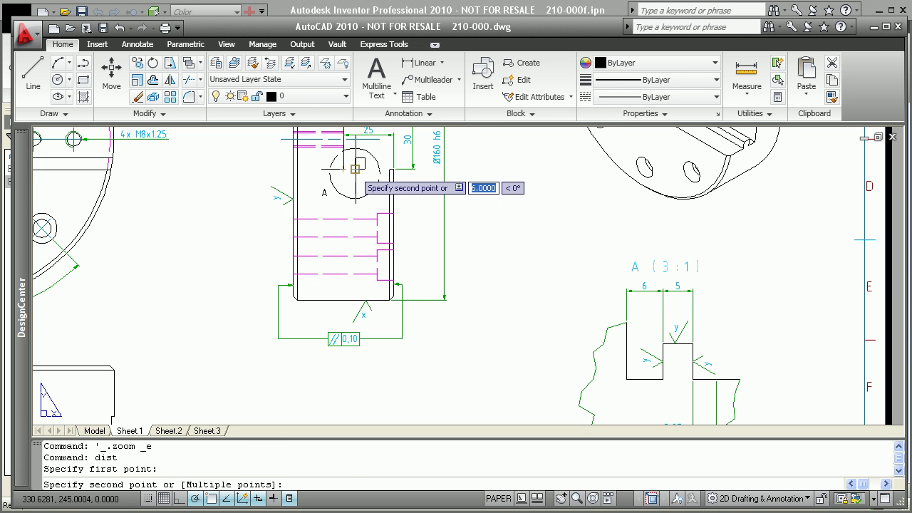
{"action": "left_click", "coordinate": [355, 169]}
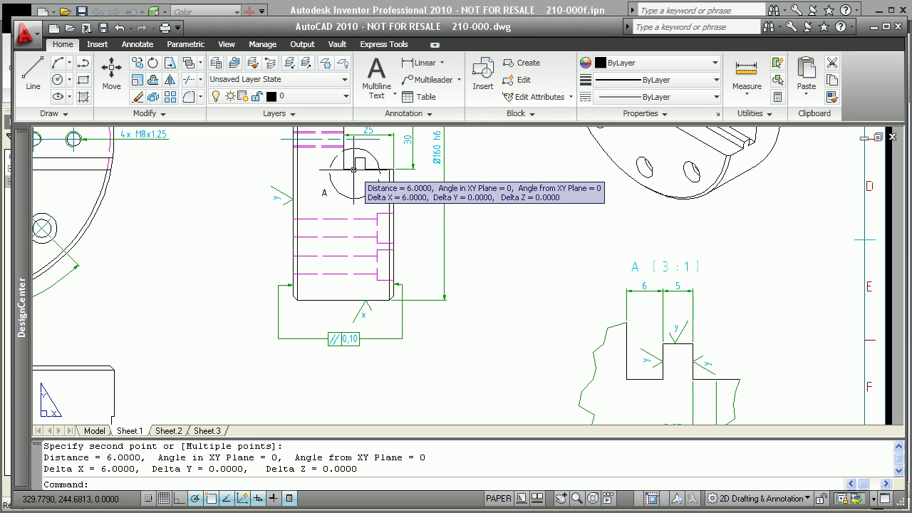
{"action": "key", "text": "Escape"}
{"action": "key", "text": "Escape"}
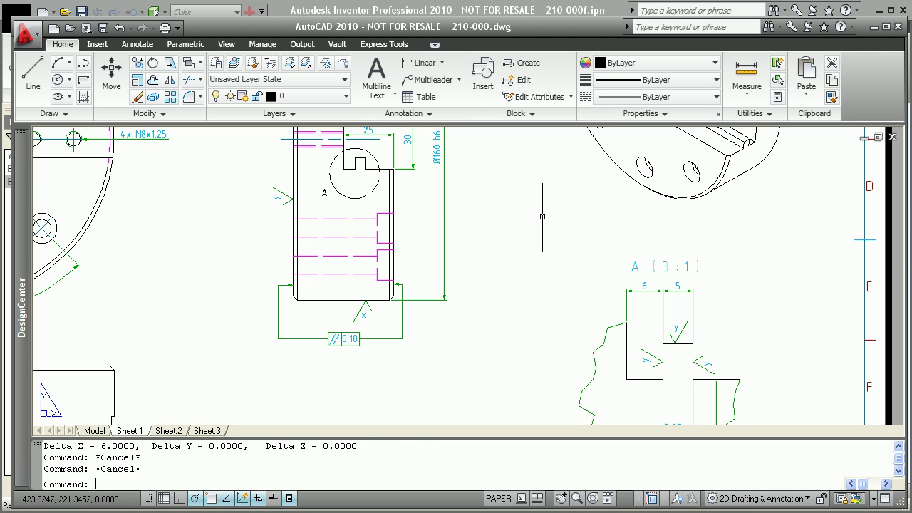
{"action": "key", "text": "Return"}
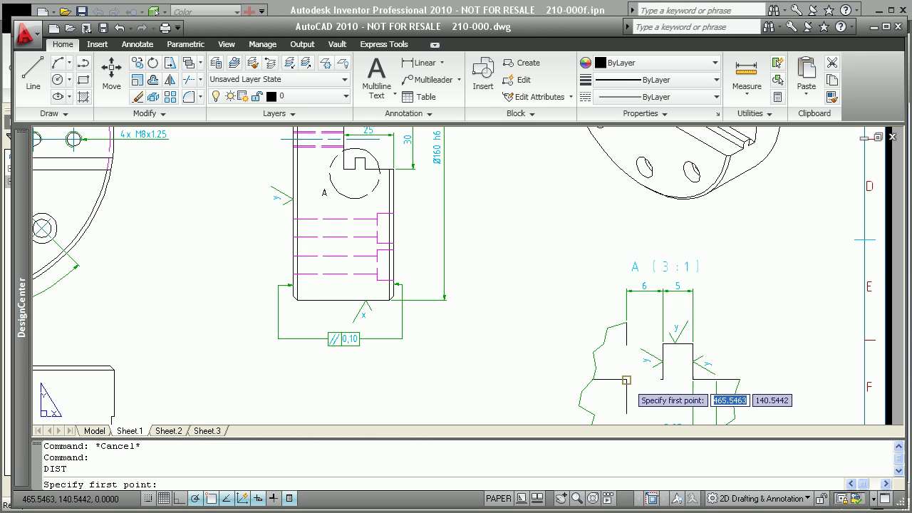
{"action": "left_click", "coordinate": [663, 380]}
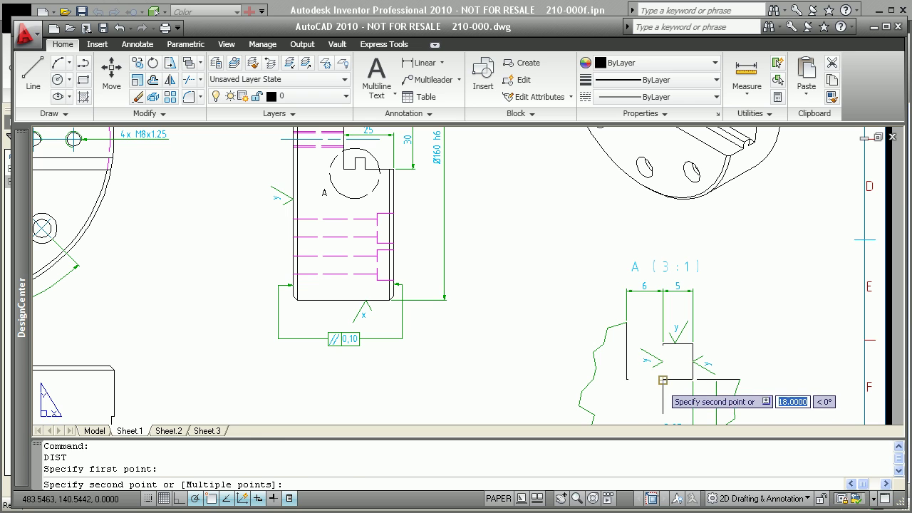
{"action": "left_click", "coordinate": [663, 381]}
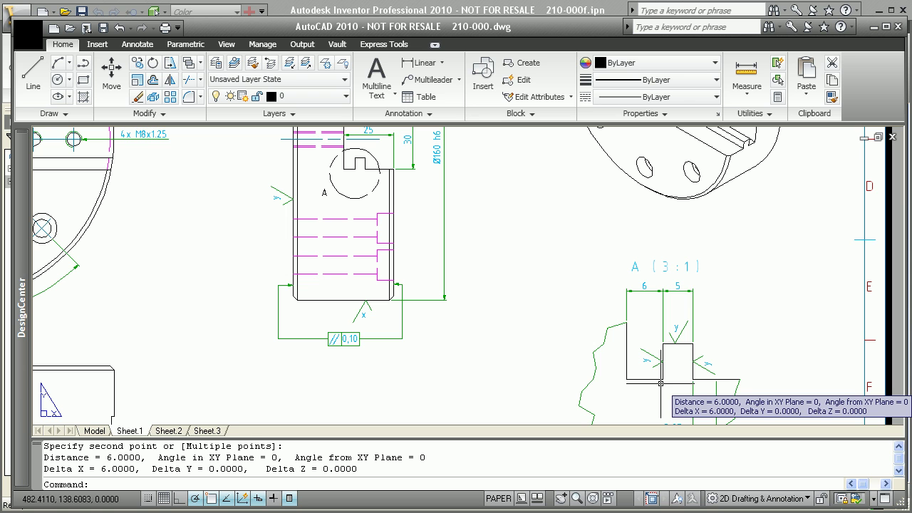
{"action": "key", "text": "Escape"}
{"action": "key", "text": "Escape"}
{"action": "key", "text": "Escape"}
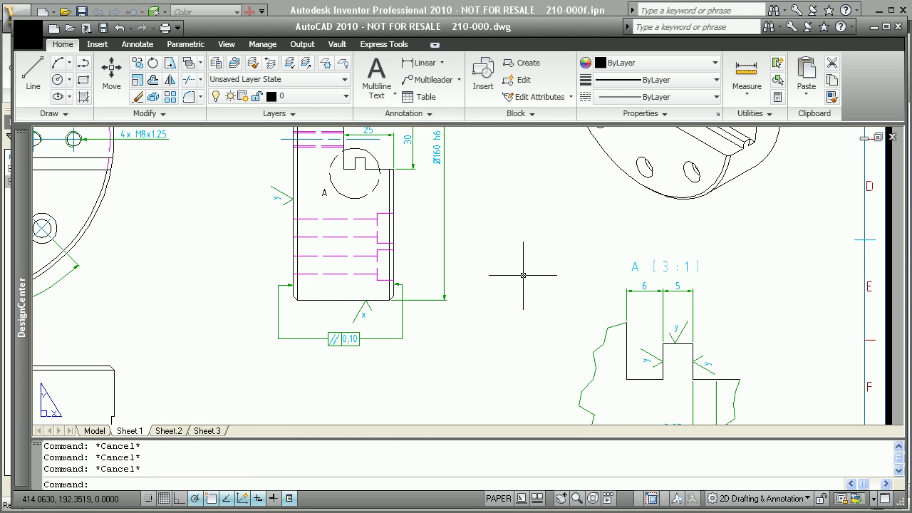
{"action": "middle_click", "coordinate": [523, 276]}
{"action": "middle_click", "coordinate": [523, 275]}
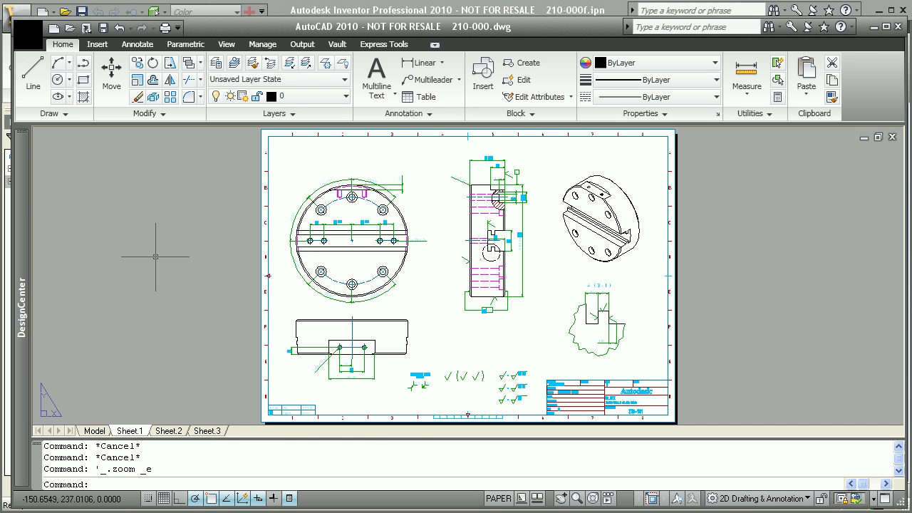
On the Sheet.3 layout, erase the existing title block reference.
{"action": "left_click", "coordinate": [209, 432]}
{"action": "left_click", "coordinate": [667, 404]}
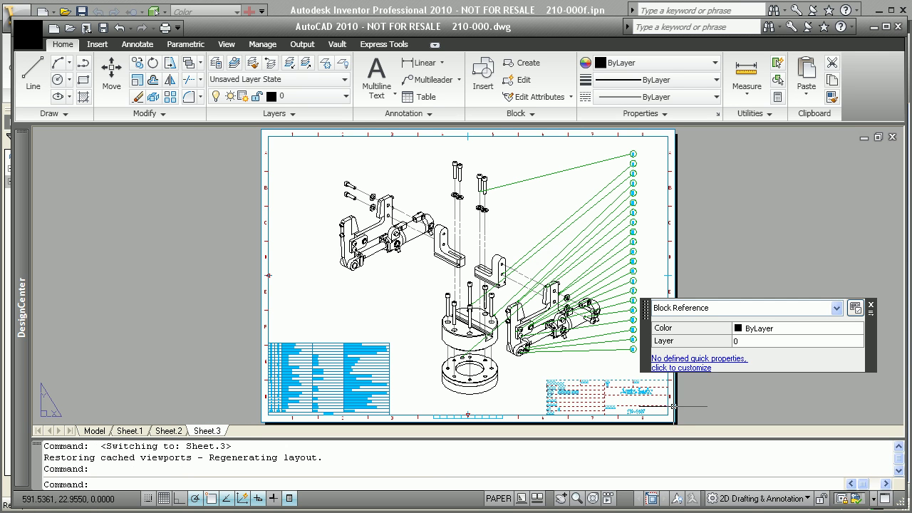
{"action": "key", "text": "Delete"}
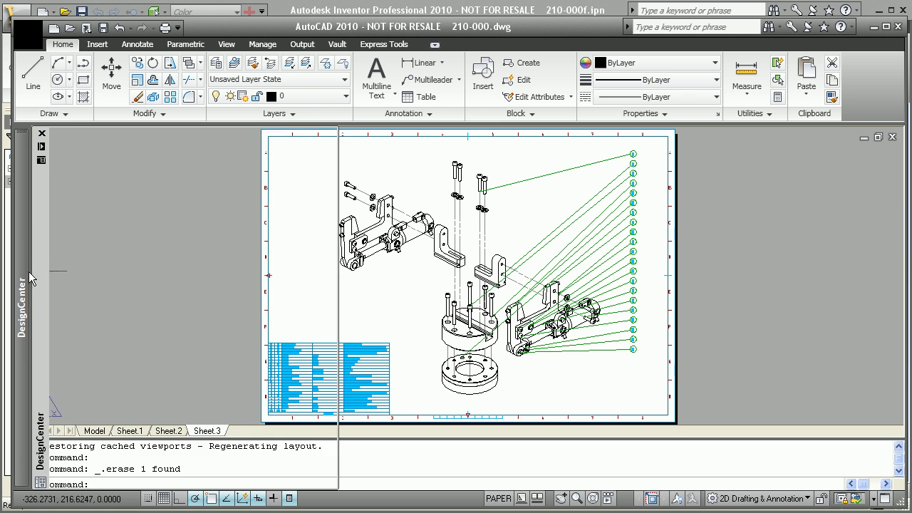
Insert the TitleBlock block from DesignCenter at X scale 0.05 in the sheet's lower-right corner.
{"action": "mouse_move", "coordinate": [30, 273]}
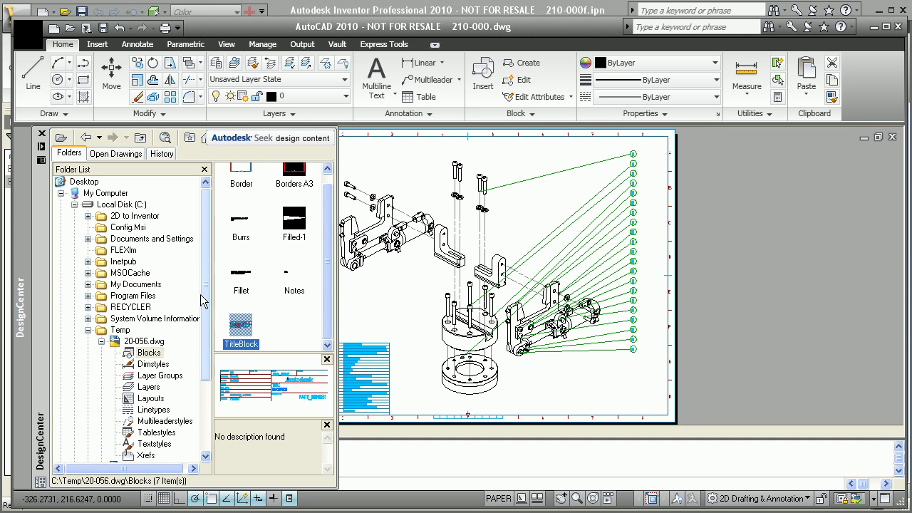
{"action": "right_click", "coordinate": [239, 325]}
{"action": "left_click", "coordinate": [262, 332]}
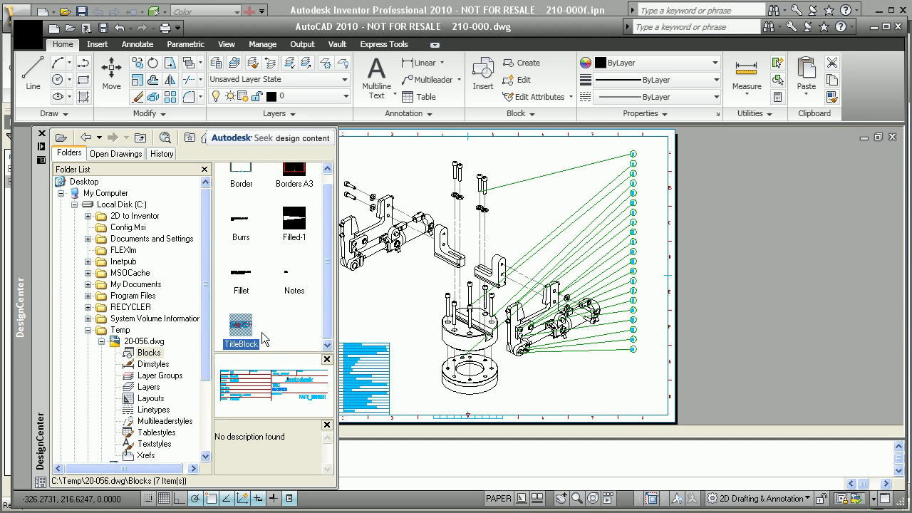
{"action": "double_click", "coordinate": [456, 308]}
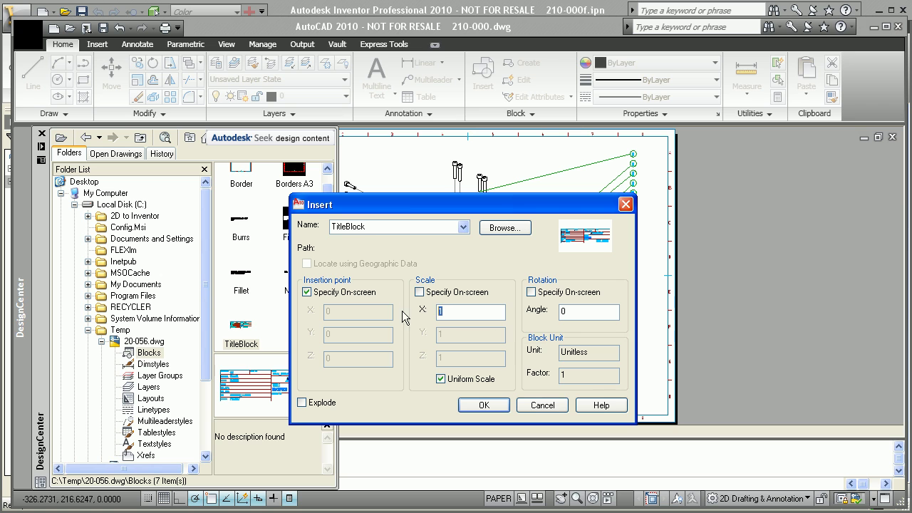
{"action": "type", "text": "0.05"}
{"action": "left_click", "coordinate": [484, 405]}
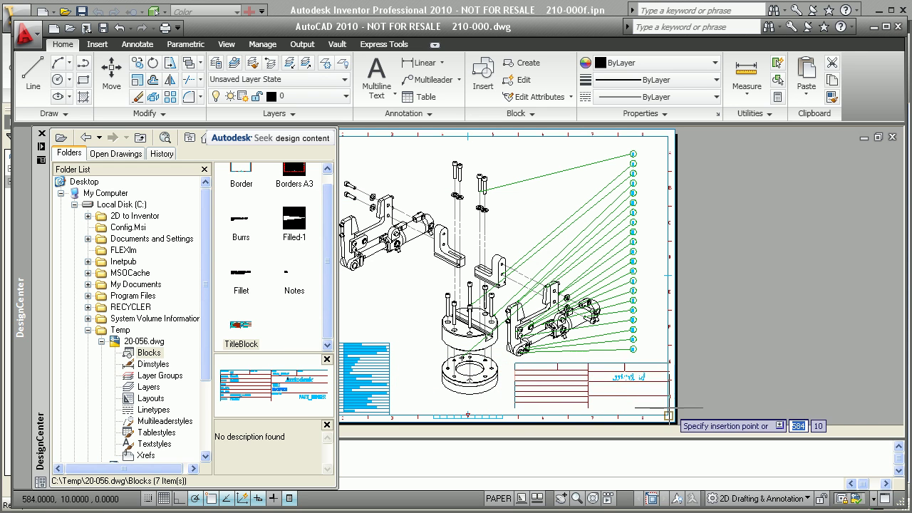
{"action": "left_click", "coordinate": [670, 412]}
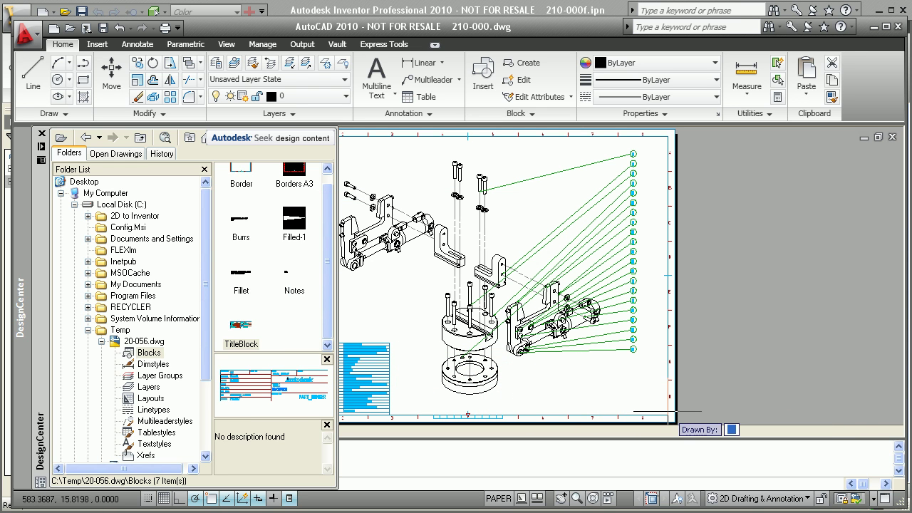
Fill the title block attributes: drawn-by name, description Hydraulic Clamp, blank revision, part number 1-234.
{"action": "type", "text": "Dan"}
{"action": "key", "text": "Return"}
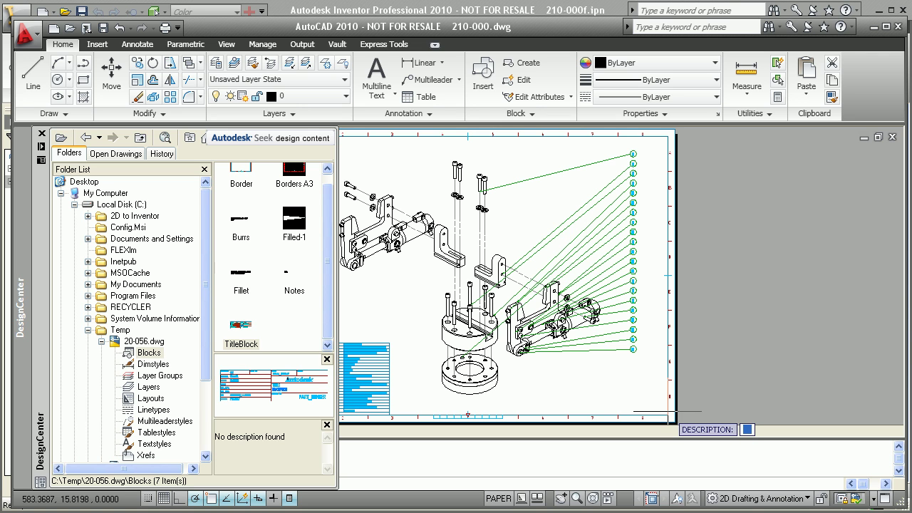
{"action": "type", "text": "Hydraulic Clamp"}
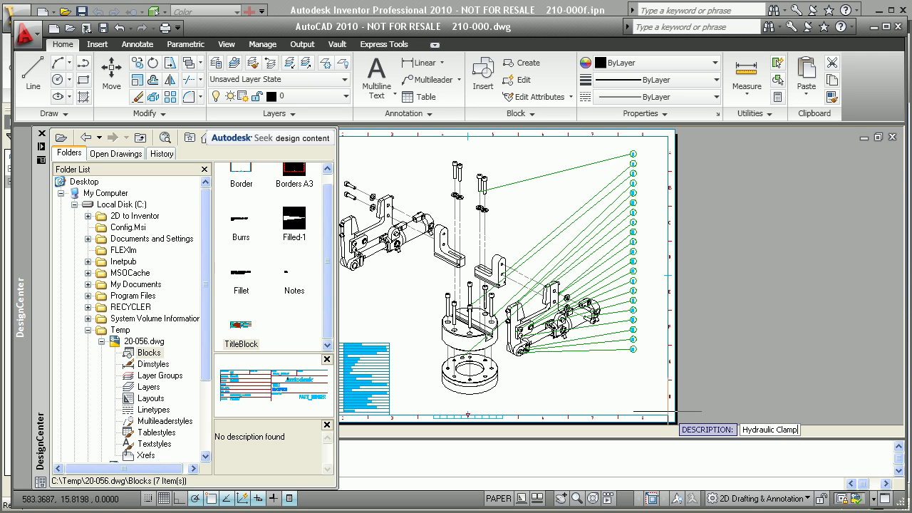
{"action": "key", "text": "Return"}
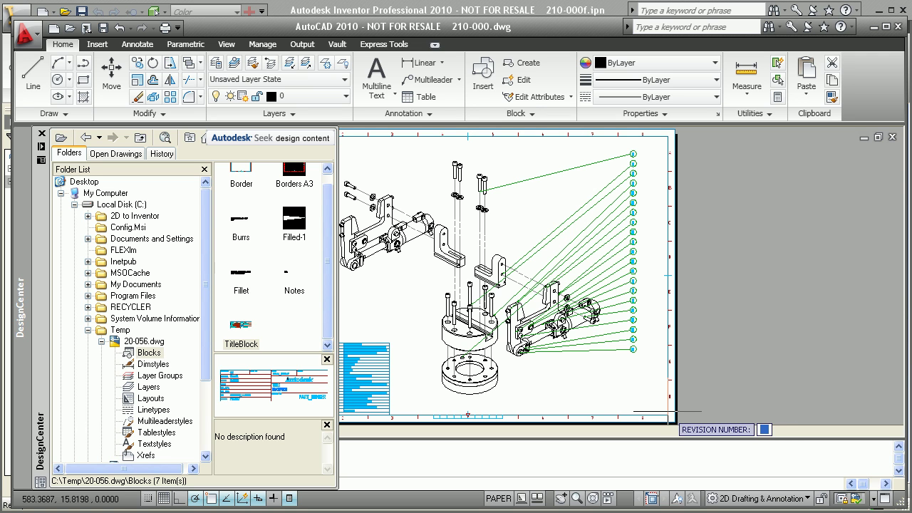
{"action": "key", "text": "Return"}
{"action": "key", "text": "Return"}
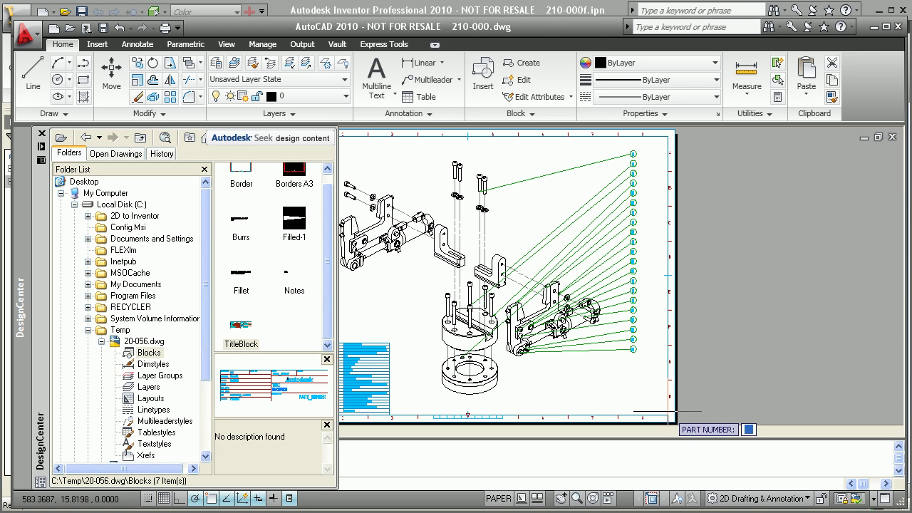
{"action": "type", "text": "1-234"}
{"action": "key", "text": "Return"}
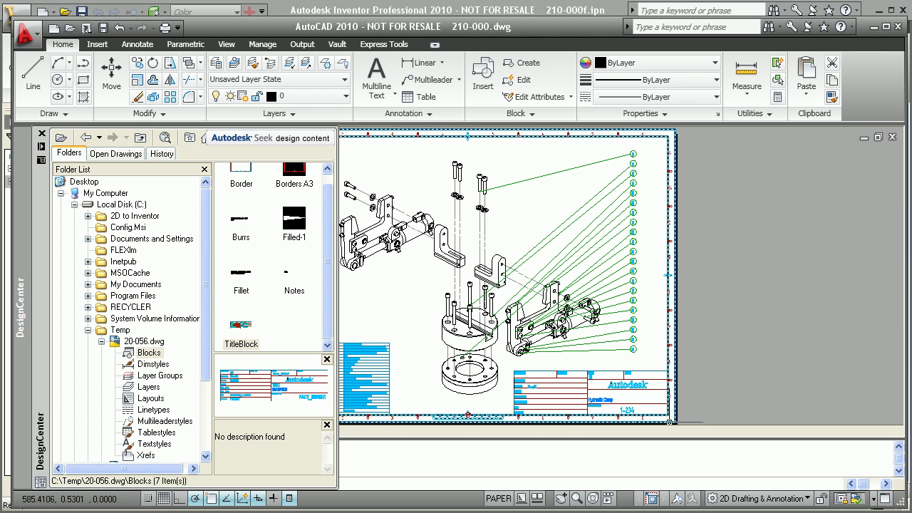
{"action": "left_click", "coordinate": [753, 307]}
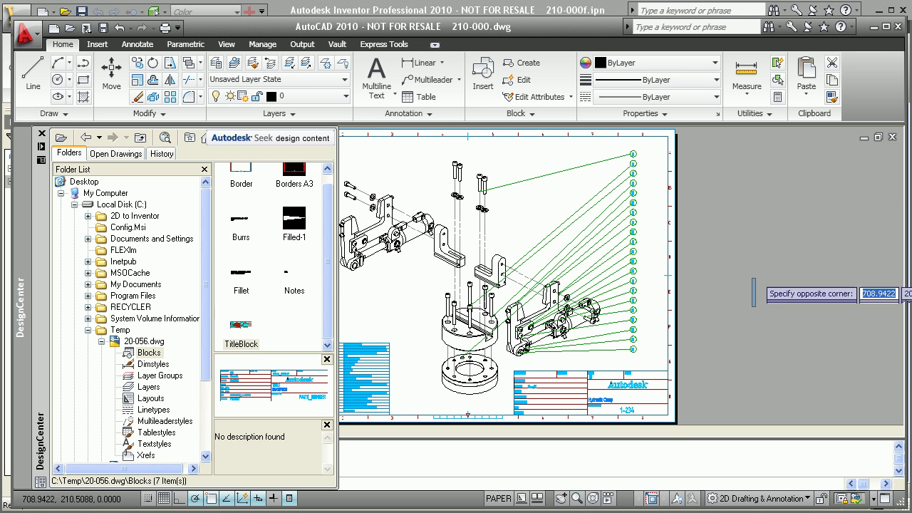
{"action": "left_click", "coordinate": [737, 269]}
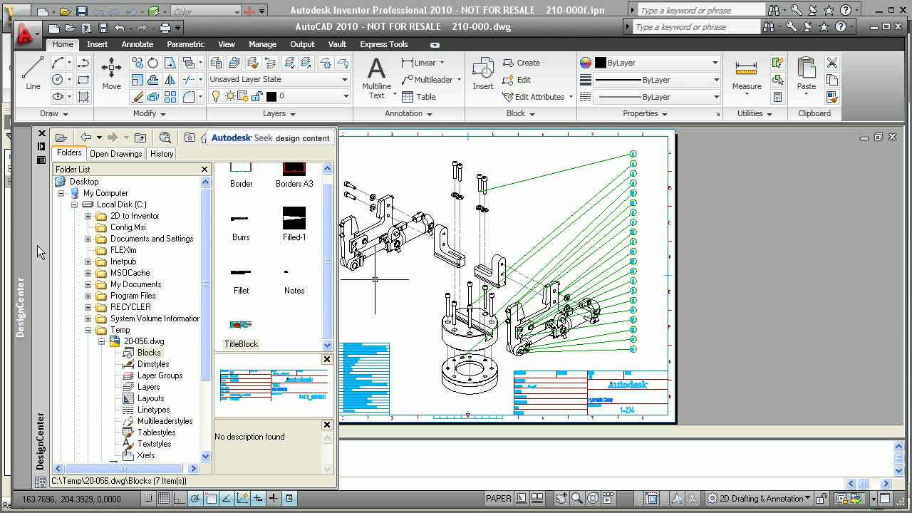
{"action": "left_click_drag", "start_coordinate": [241, 326], "coordinate": [459, 212]}
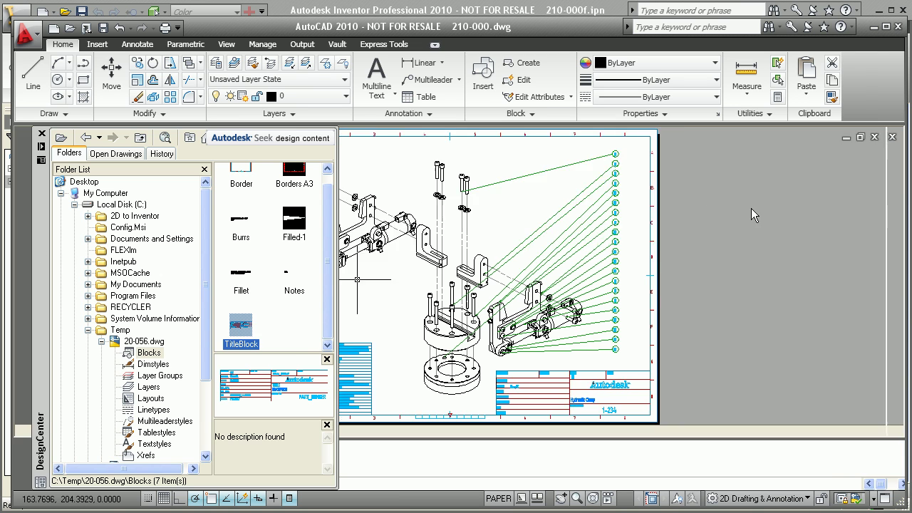
Close DesignCenter, then save 210-000.dwg in AutoCAD 2010 format and close its window.
{"action": "key", "text": "ctrl+2"}
{"action": "left_click", "coordinate": [789, 208]}
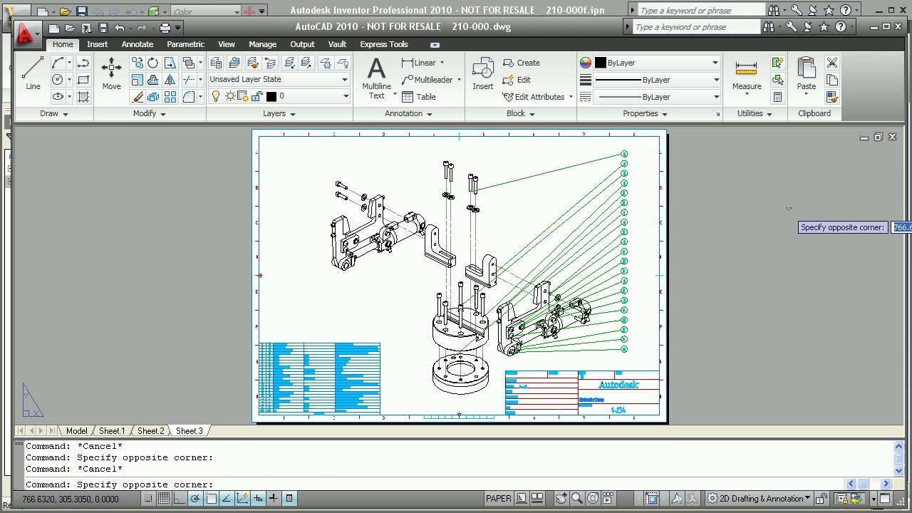
{"action": "key", "text": "Escape"}
{"action": "key", "text": "ctrl+s"}
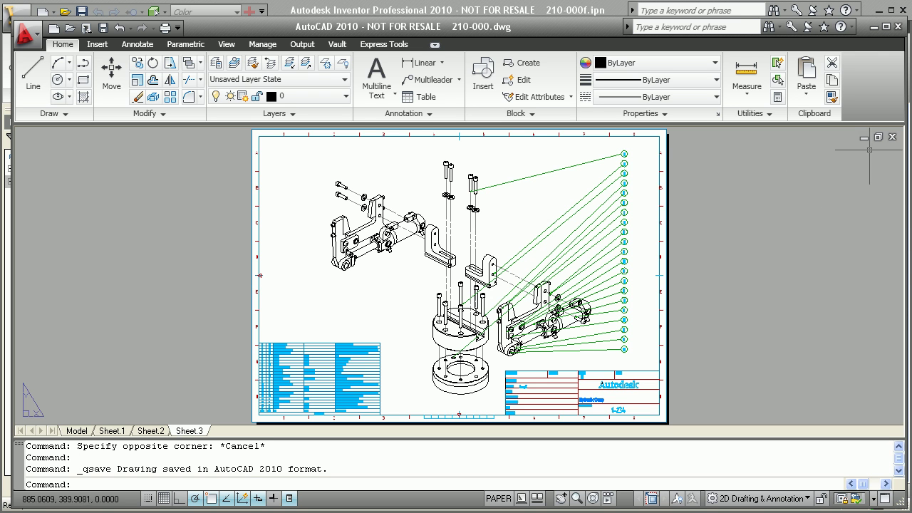
{"action": "left_click", "coordinate": [892, 138]}
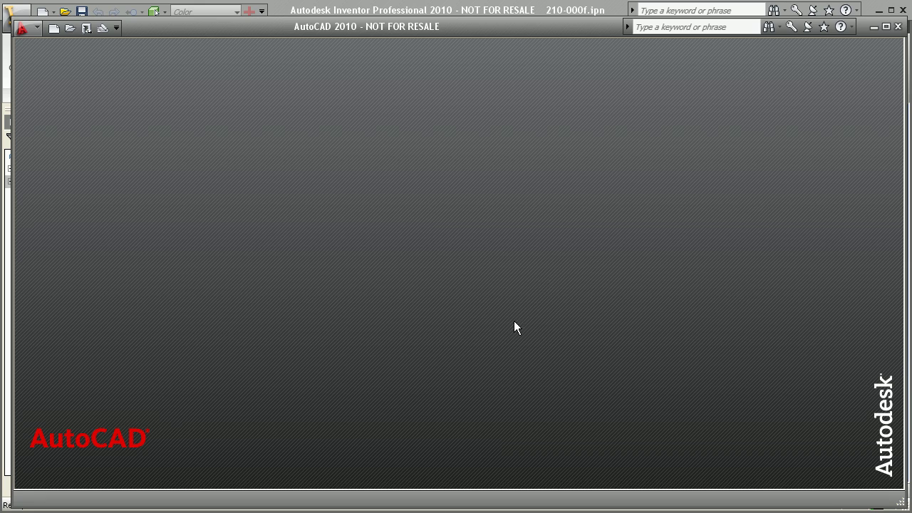
Back in Inventor, open the drawing 210-000.dwg.
{"action": "left_click", "coordinate": [286, 505]}
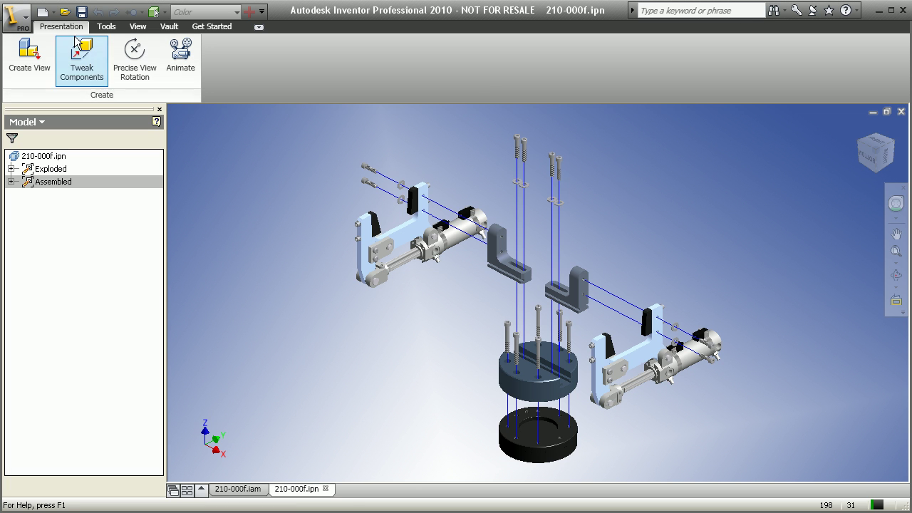
{"action": "left_click", "coordinate": [65, 13]}
{"action": "left_click", "coordinate": [246, 137]}
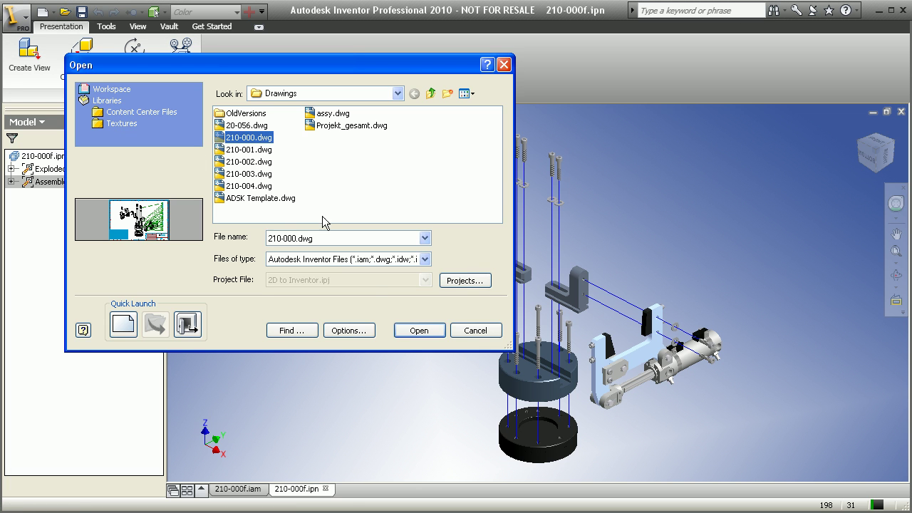
{"action": "left_click", "coordinate": [413, 332]}
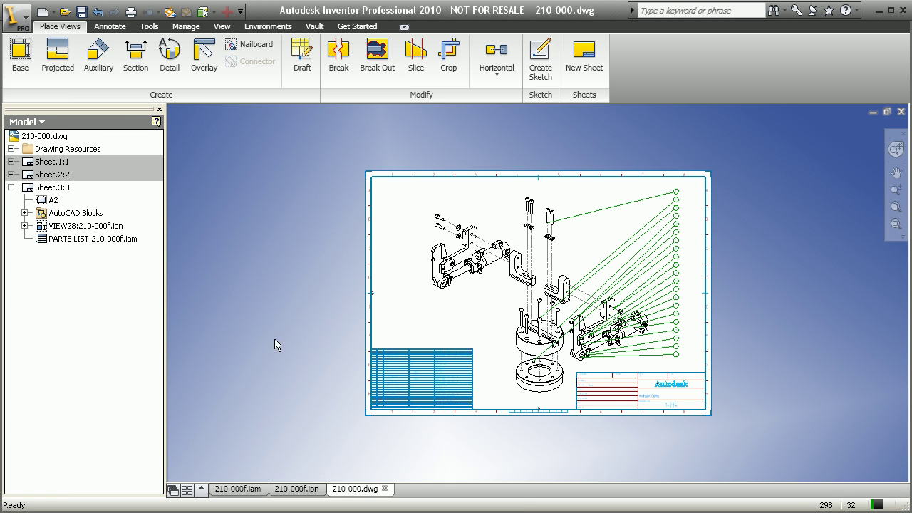
Zoom to the title block and bring up the actions for the TitleBlock block under Sheet 3's AutoCAD Blocks.
{"action": "scroll", "coordinate": [684, 407], "scroll_direction": "up", "scroll_amount": 5}
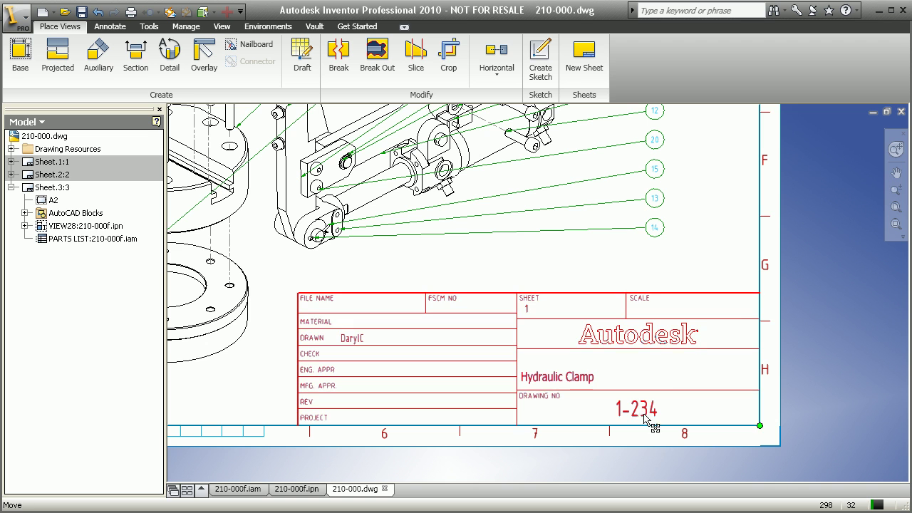
{"action": "left_click", "coordinate": [24, 213]}
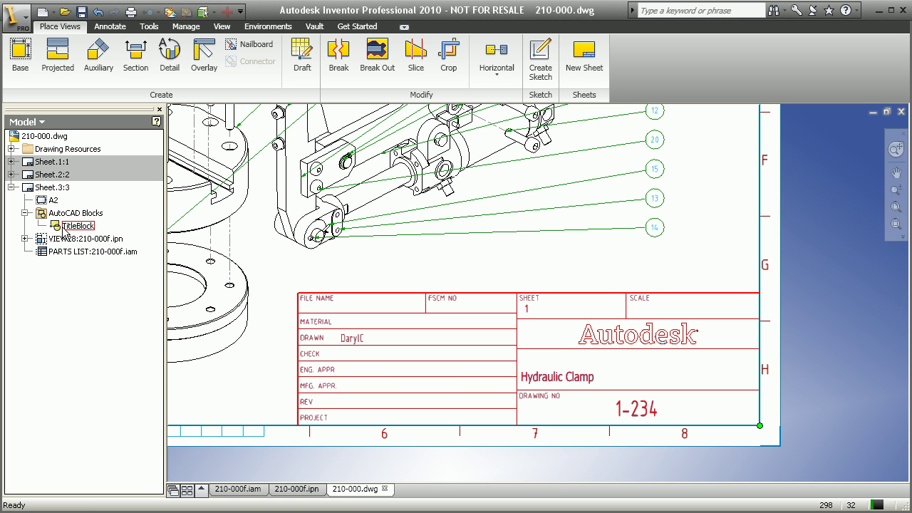
{"action": "right_click", "coordinate": [64, 228]}
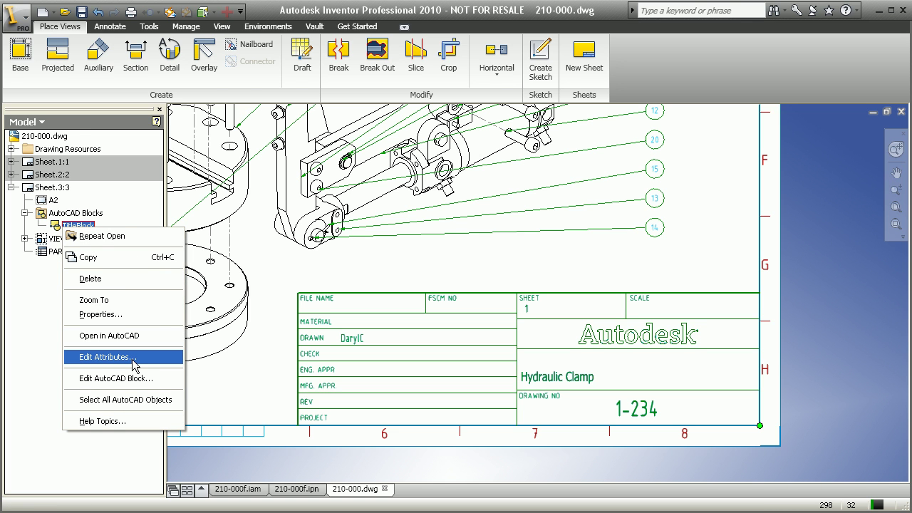
Edit TitleBlock attributes: drawn-by set to the drafter's initials, part number to 1-23456, then fit the sheet.
{"action": "left_click", "coordinate": [133, 358]}
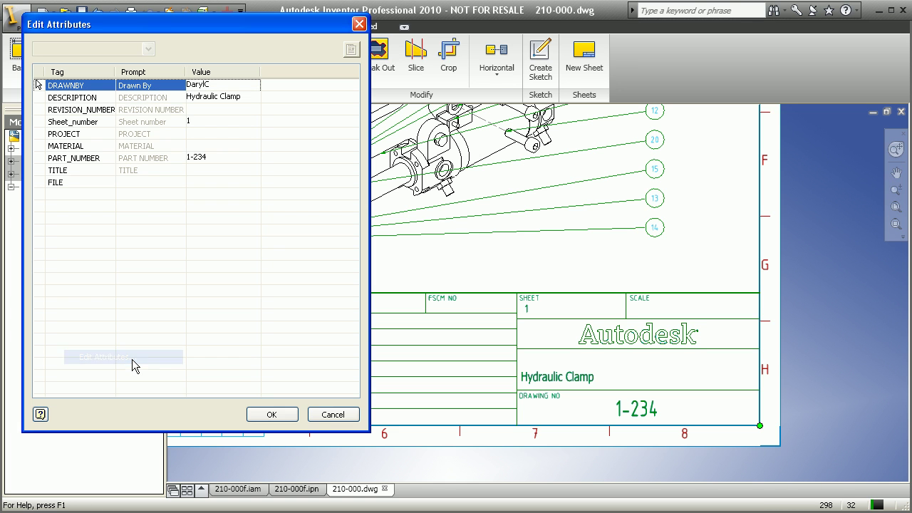
{"action": "left_click", "coordinate": [214, 84]}
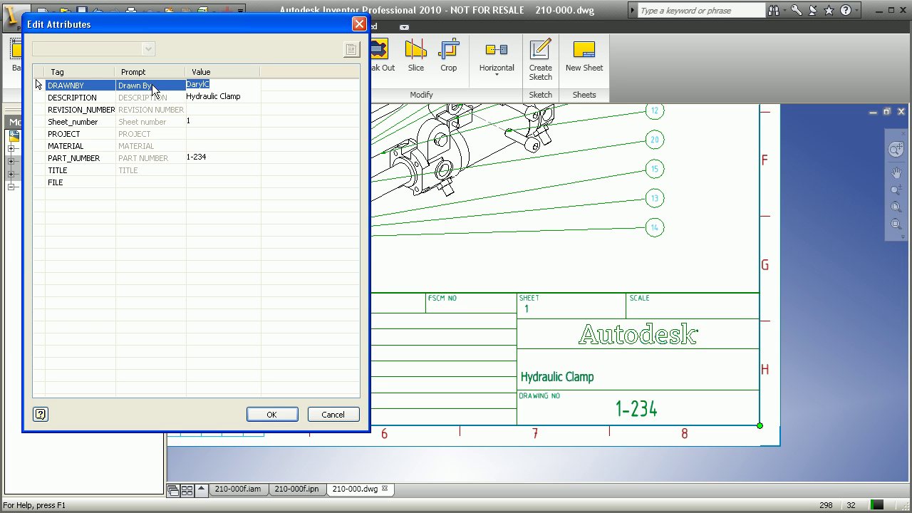
{"action": "type", "text": "DC"}
{"action": "left_click", "coordinate": [217, 156]}
{"action": "type", "text": "56"}
{"action": "left_click", "coordinate": [268, 415]}
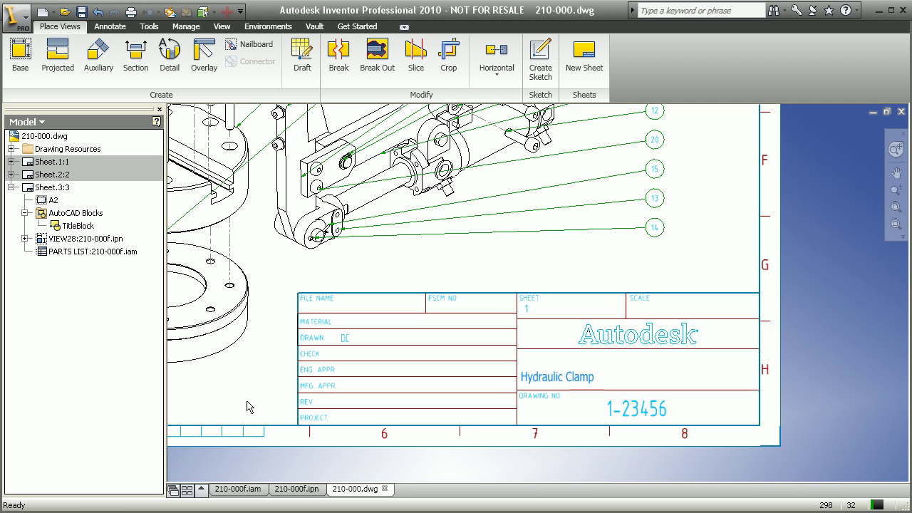
{"action": "key", "text": "Home"}
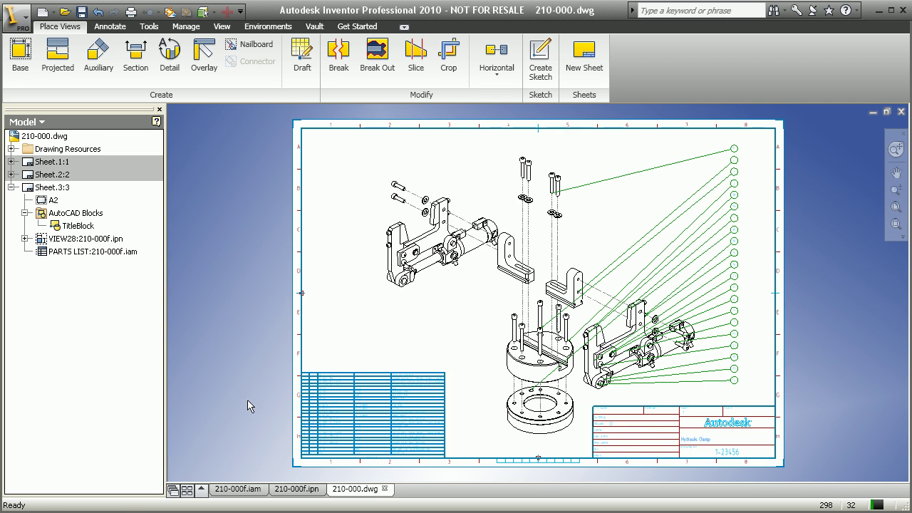